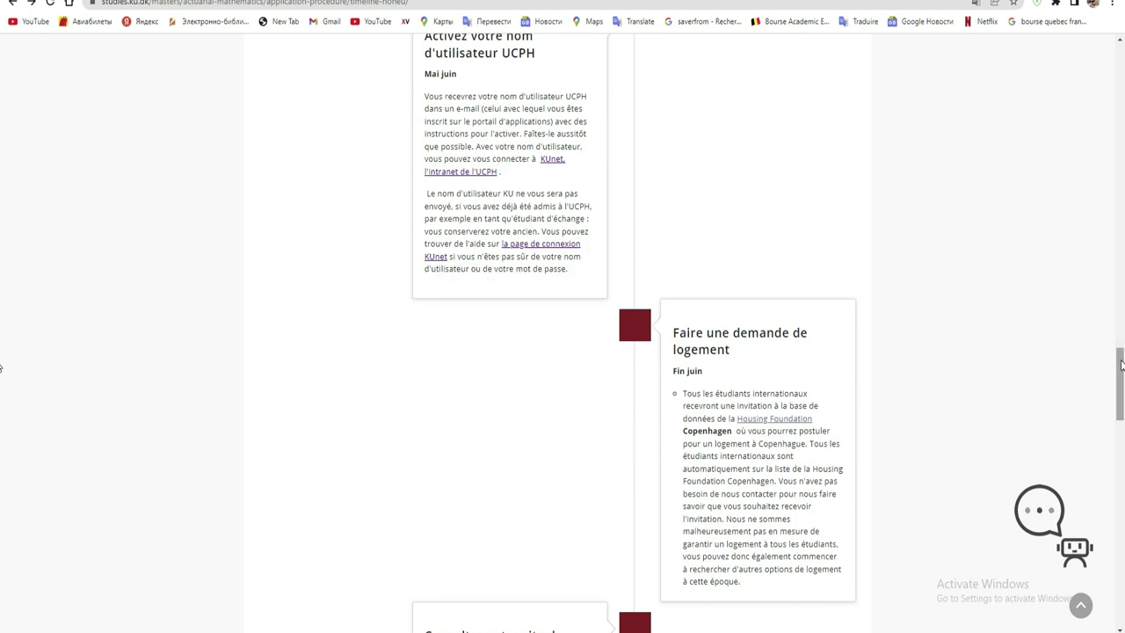
# Read the admission timeline from the housing application through the first day of classes, highlighting the 4 septembre date.
pyautogui.scroll(-2, 1122, 360)
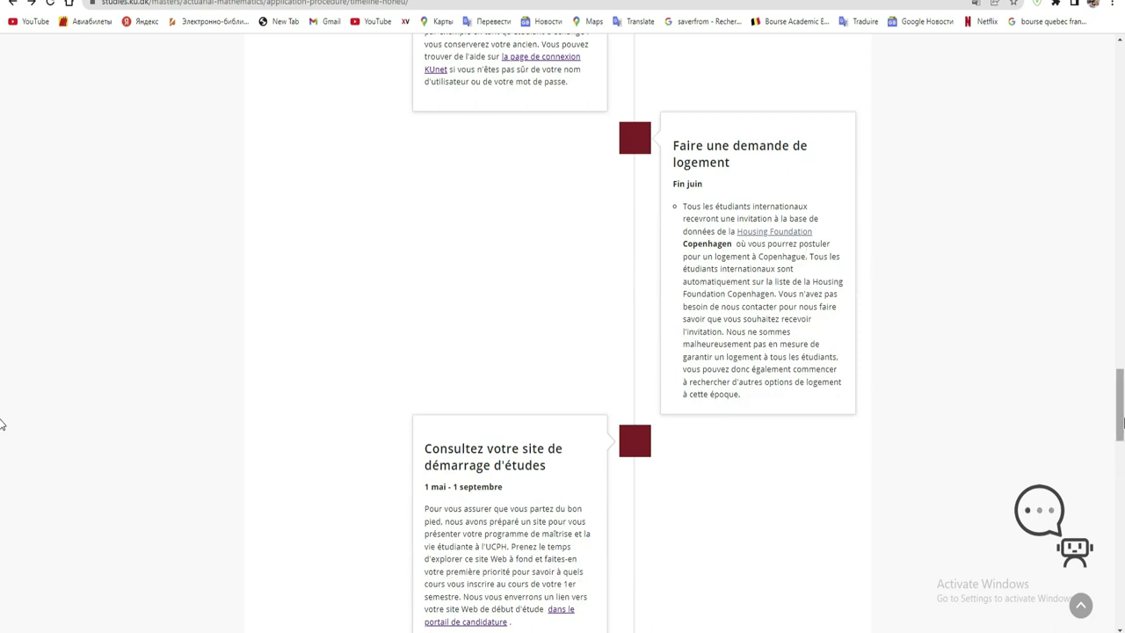
pyautogui.scroll(-2, 950, 402)
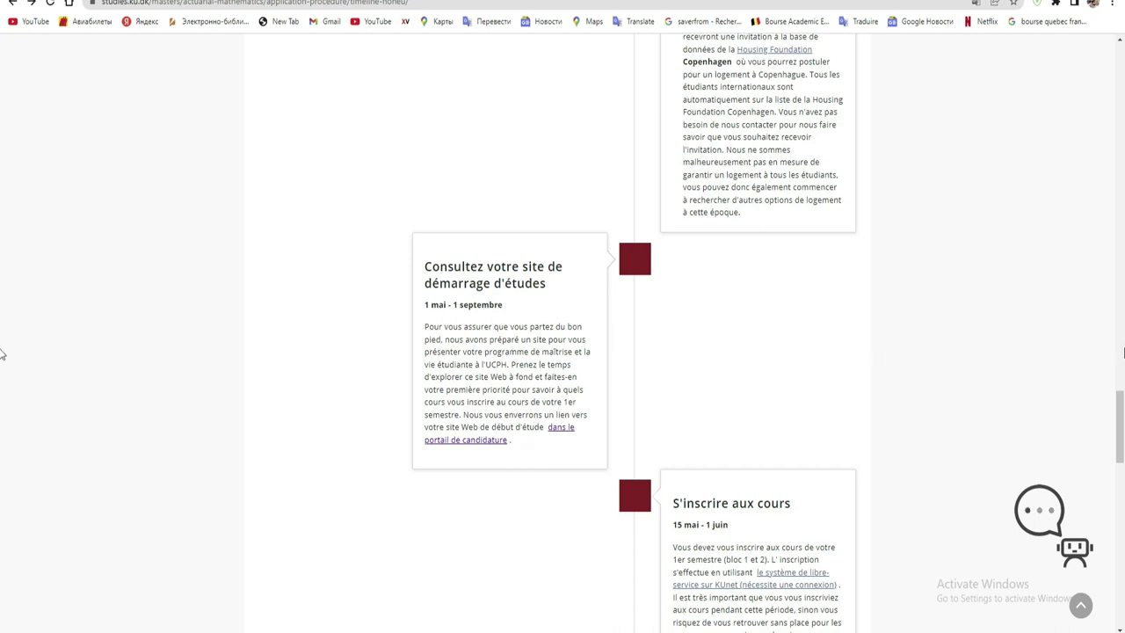
pyautogui.moveTo(1121, 406); pyautogui.dragTo(1121, 466)
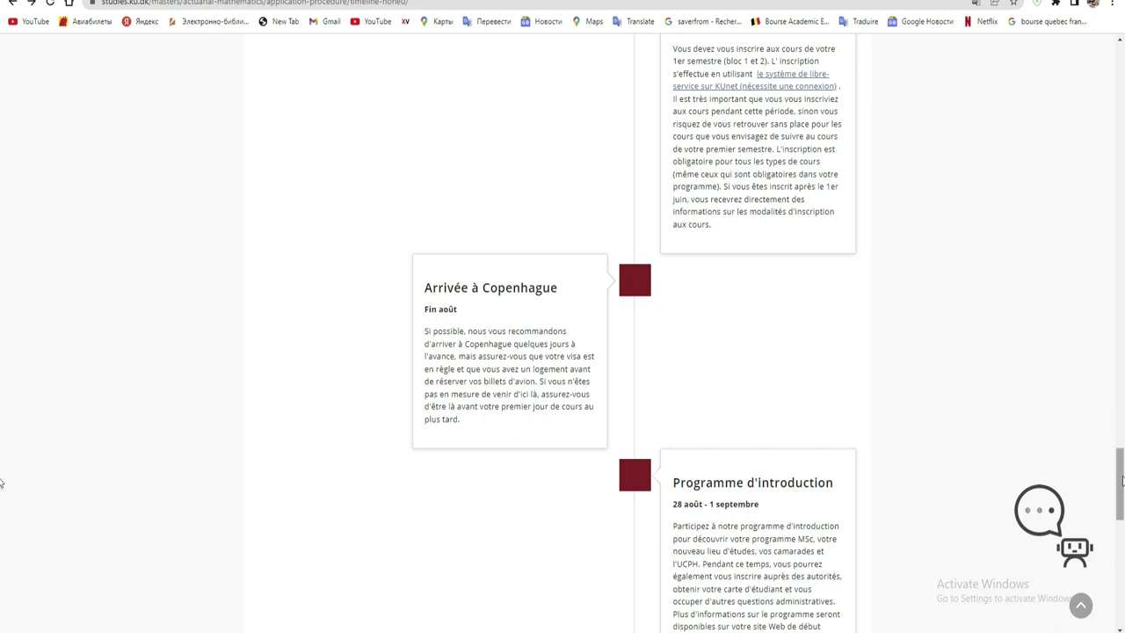
pyautogui.moveTo(1122, 488); pyautogui.dragTo(1121, 508)
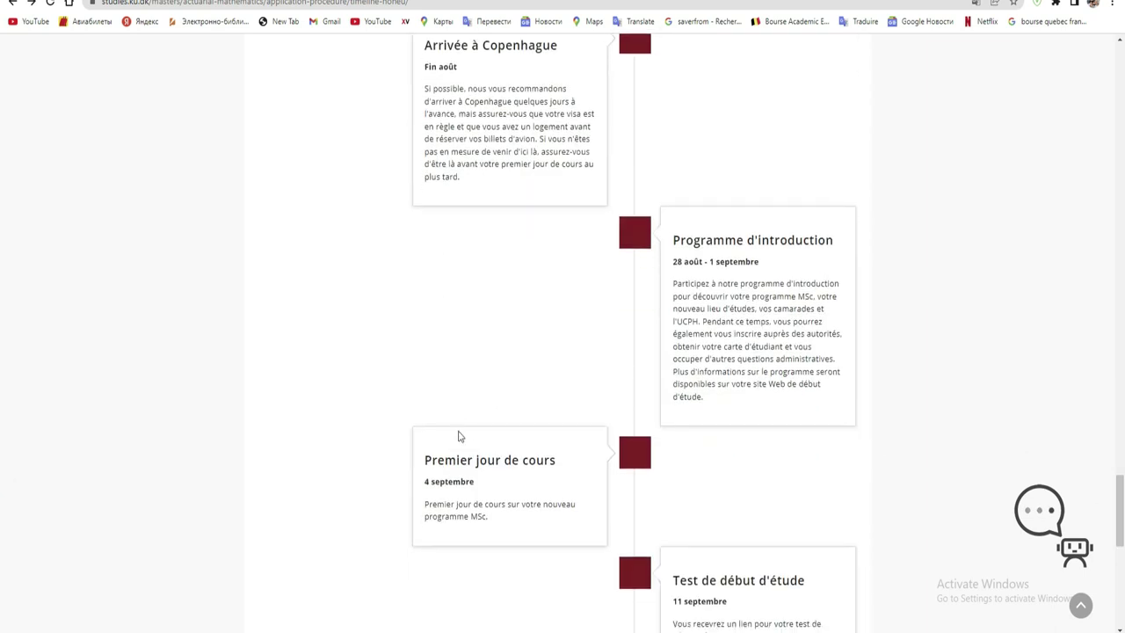
pyautogui.moveTo(476, 482); pyautogui.dragTo(421, 483)
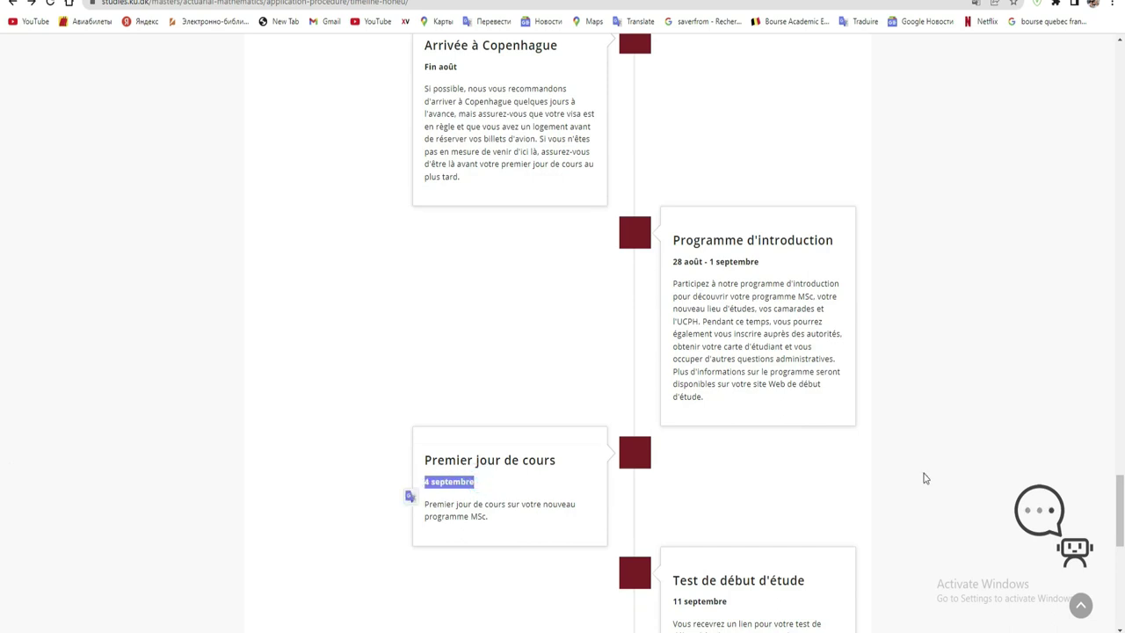
# Open the application portal linked in the timeline's "Préparez et soumettez votre candidature" entry and translate its welcome page into French.
pyautogui.moveTo(1122, 525); pyautogui.dragTo(1120, 129)
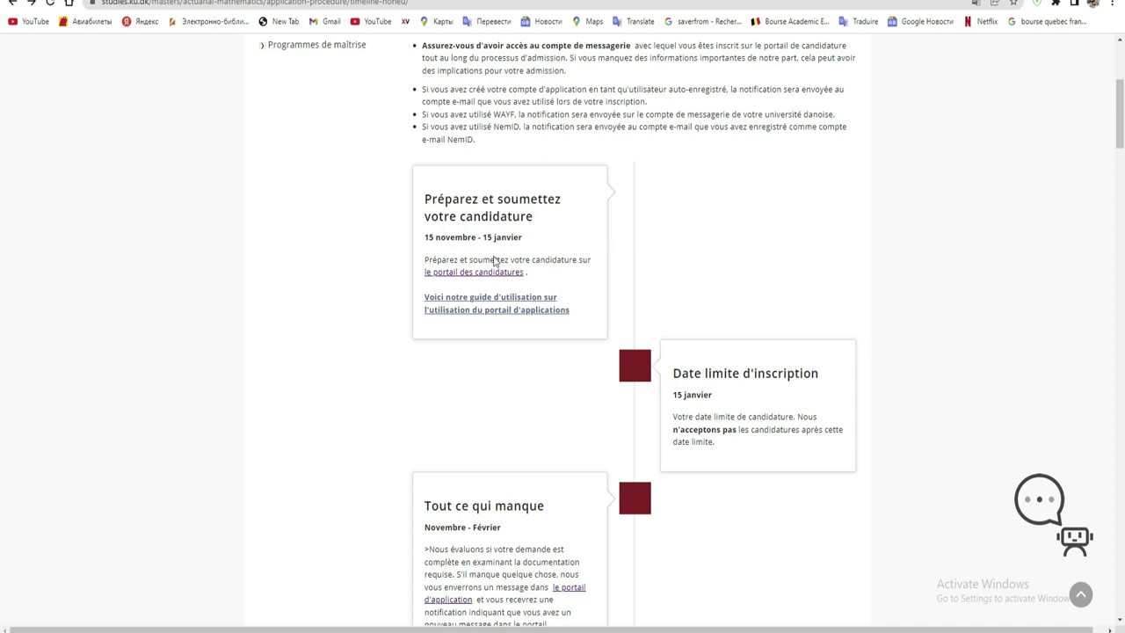
pyautogui.click(486, 278)
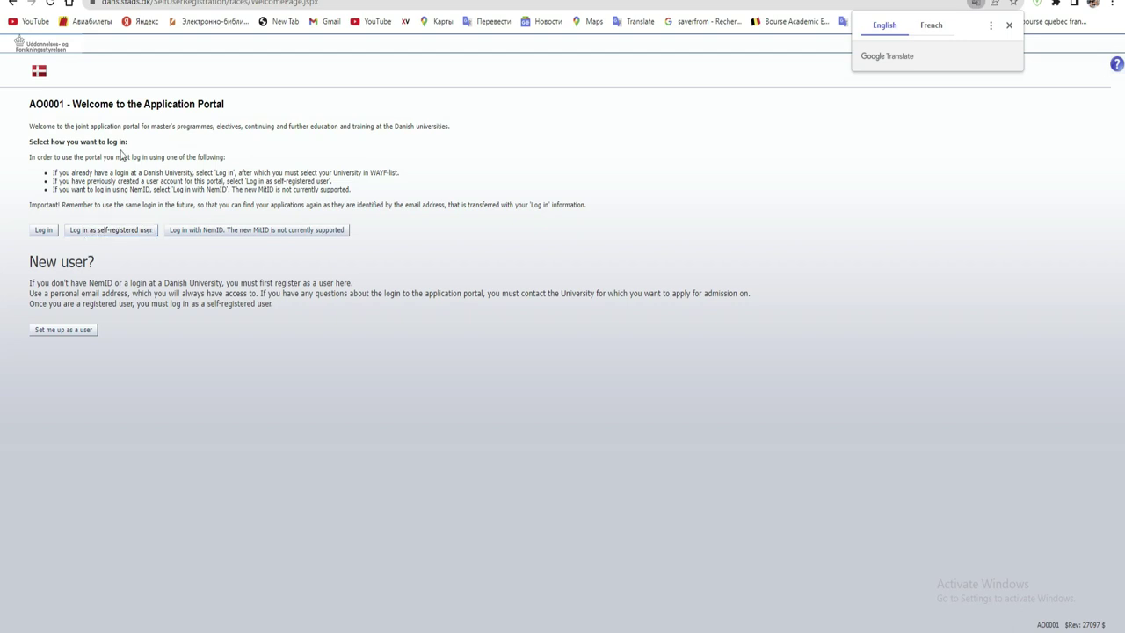
pyautogui.rightClick(515, 169)
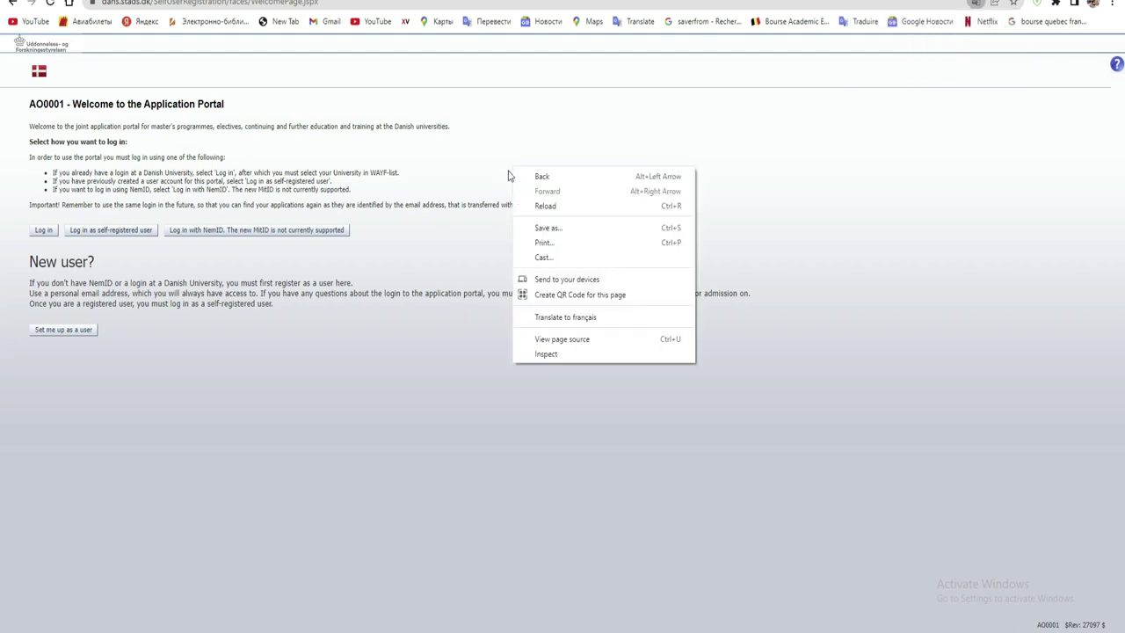
pyautogui.click(564, 316)
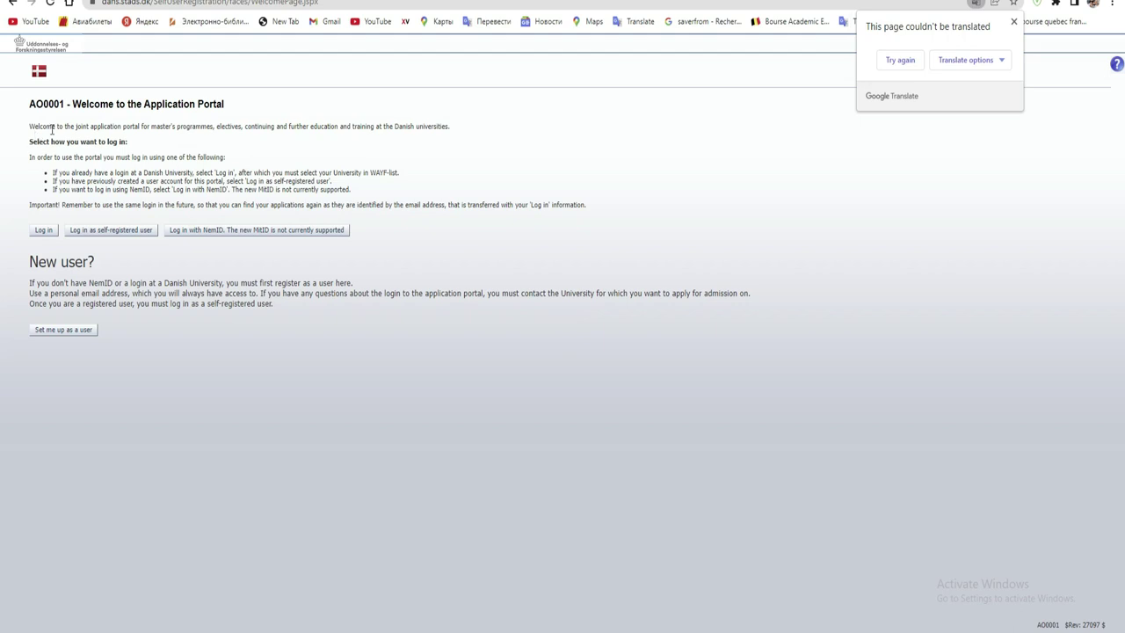
pyautogui.click(900, 65)
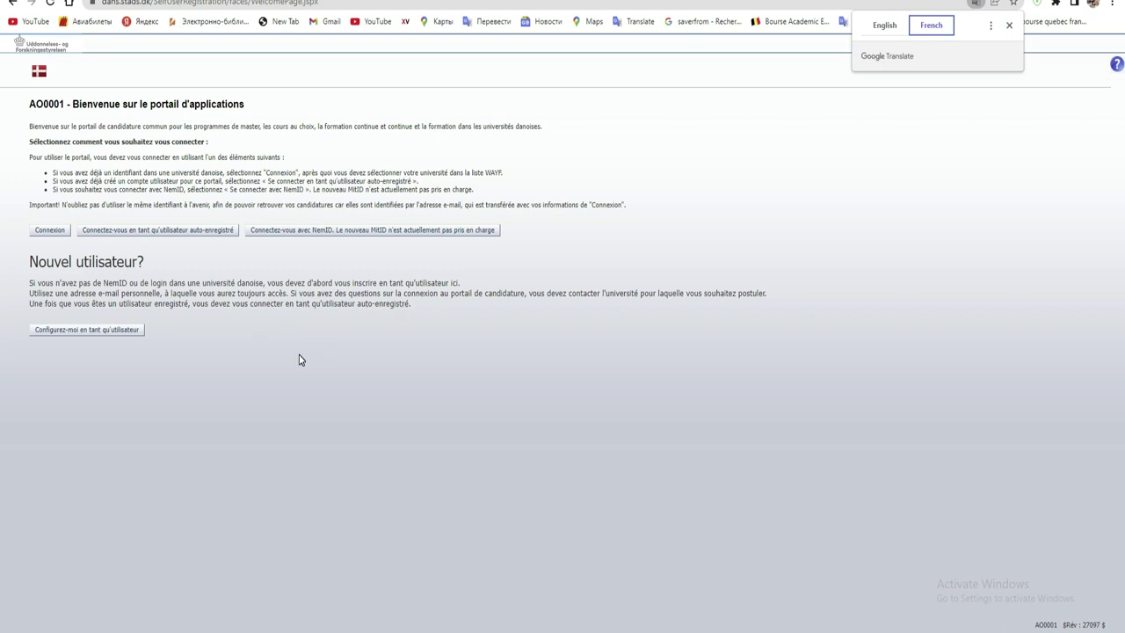
# Start registering as a new user and enter the applicant's first name and last name.
pyautogui.click(113, 330)
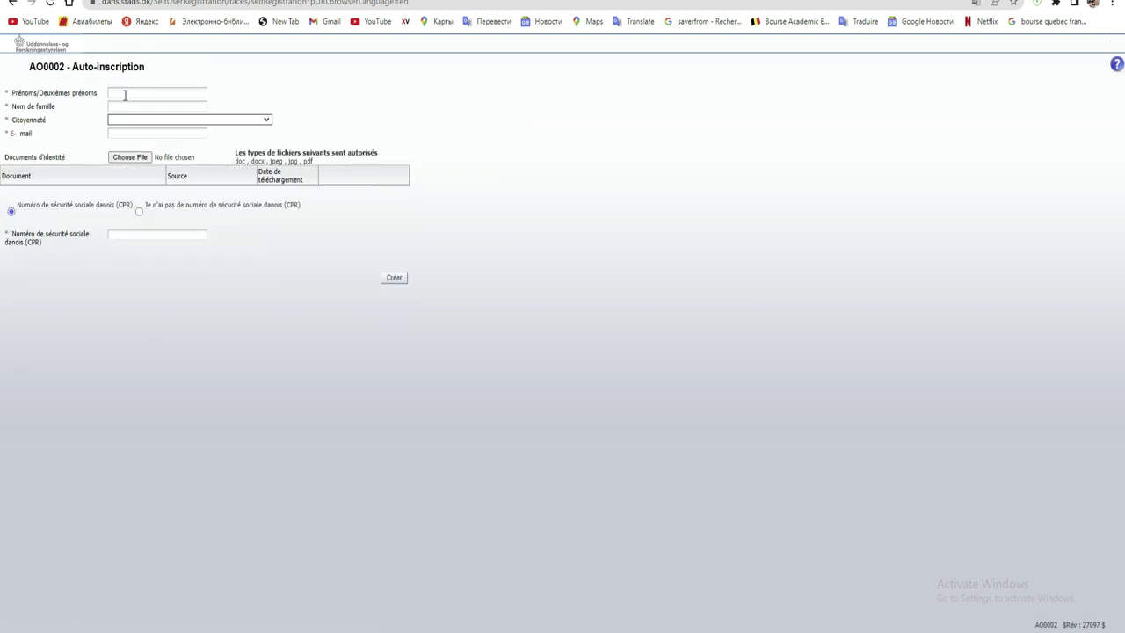
pyautogui.click(131, 92)
pyautogui.click(281, 93)
pyautogui.click(171, 91)
pyautogui.write('HOILO')
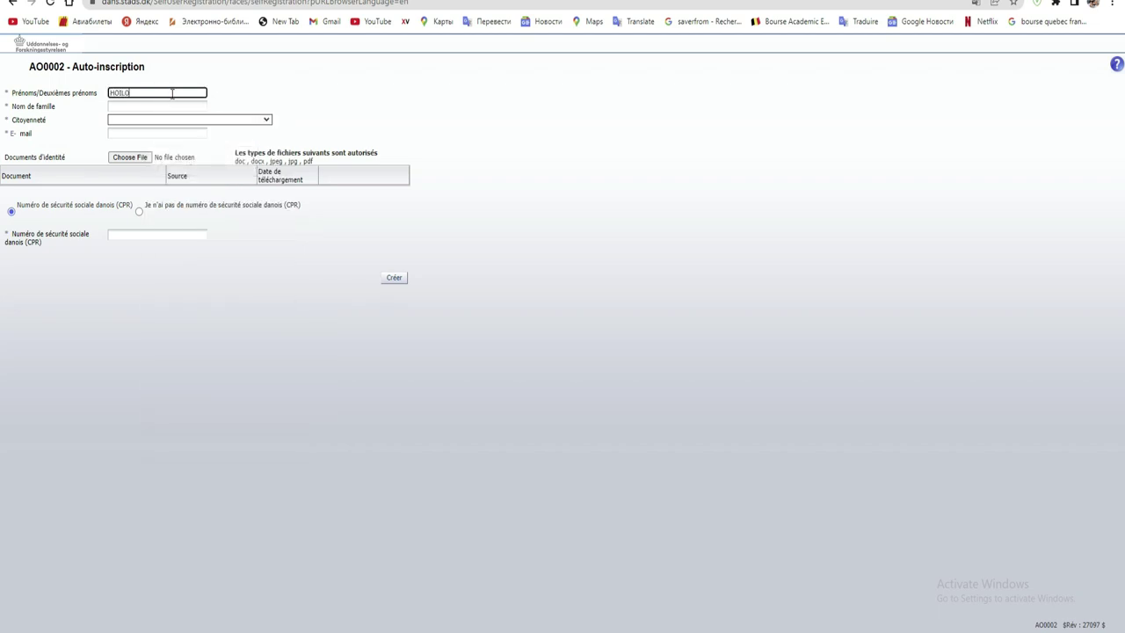
pyautogui.click(164, 106)
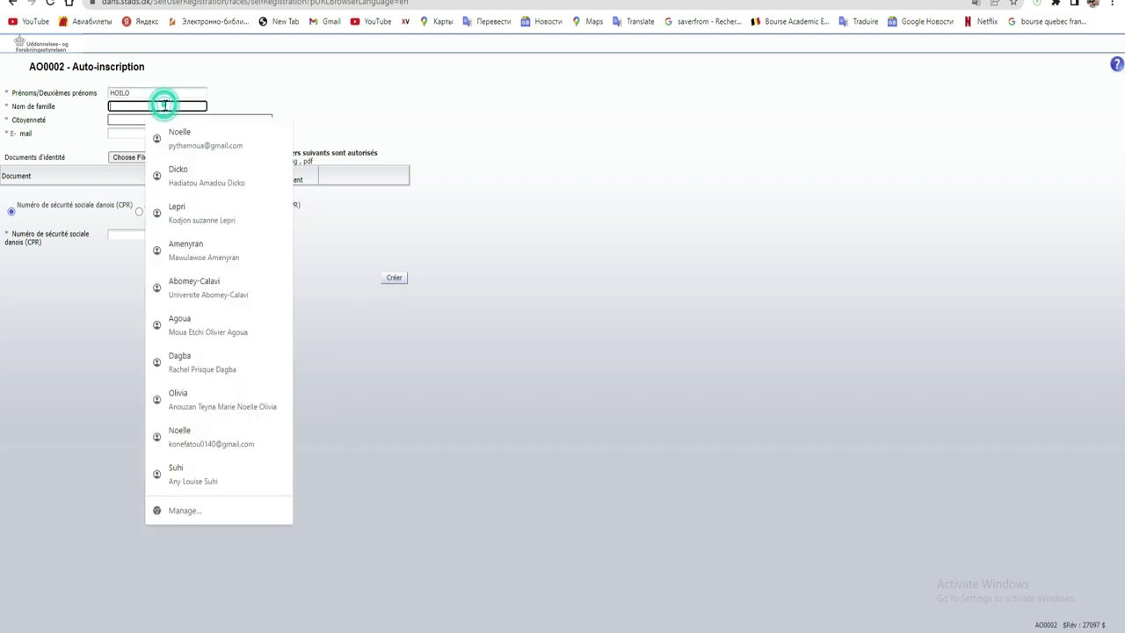
pyautogui.write('Df')
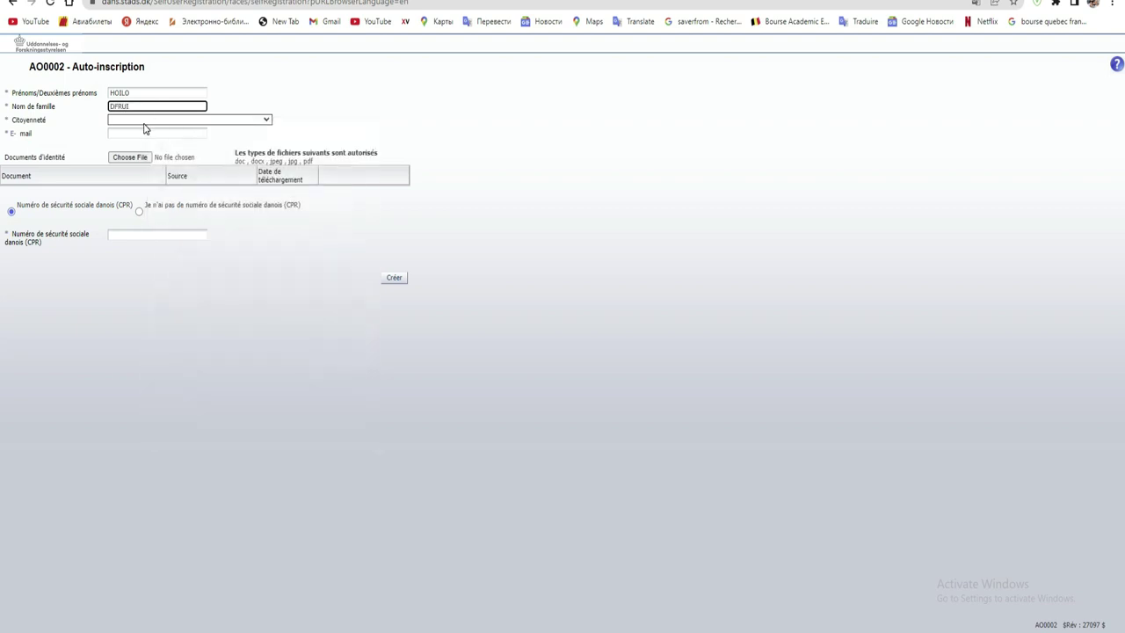
# Set the citizenship to Côte d'Ivoire (CI) and fill in the applicant's e-mail address.
pyautogui.click(146, 123)
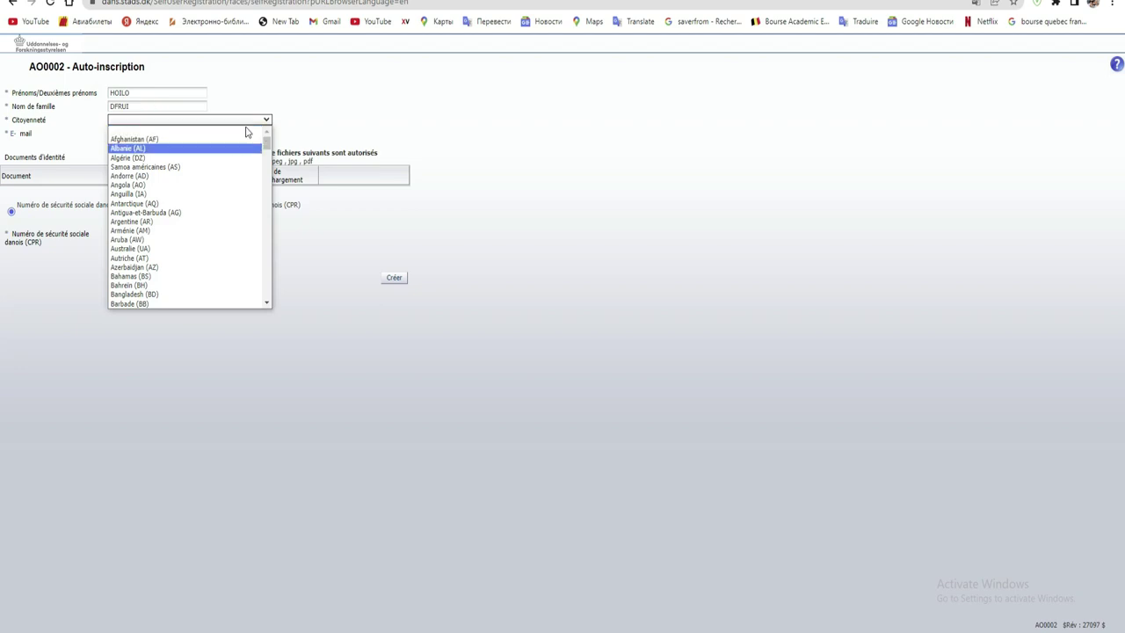
pyautogui.moveTo(265, 143); pyautogui.dragTo(261, 176)
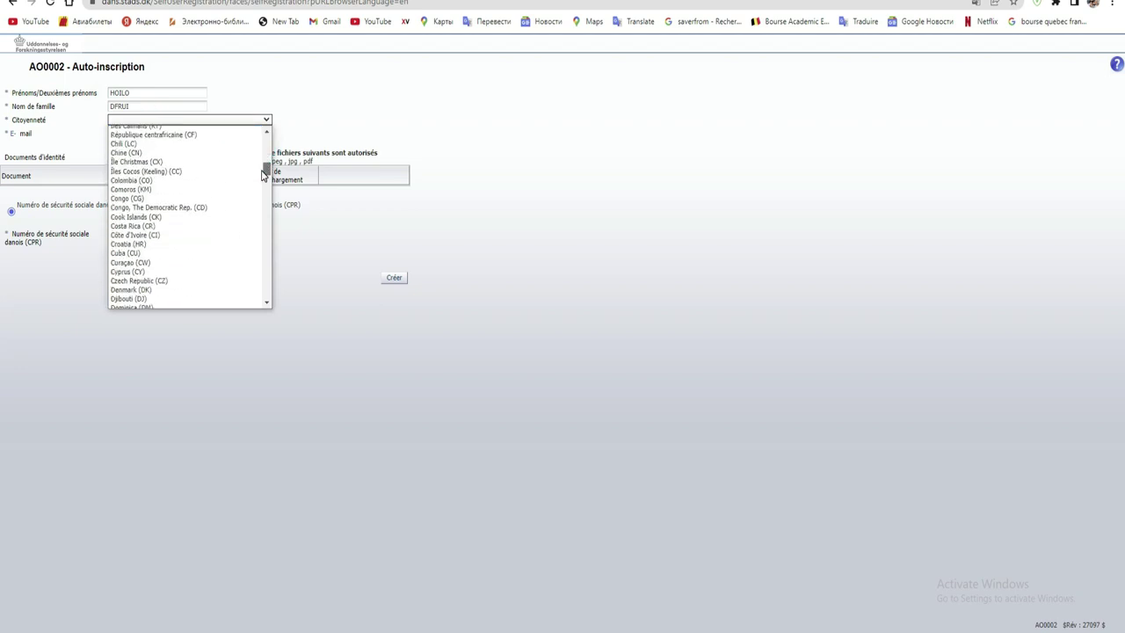
pyautogui.click(188, 235)
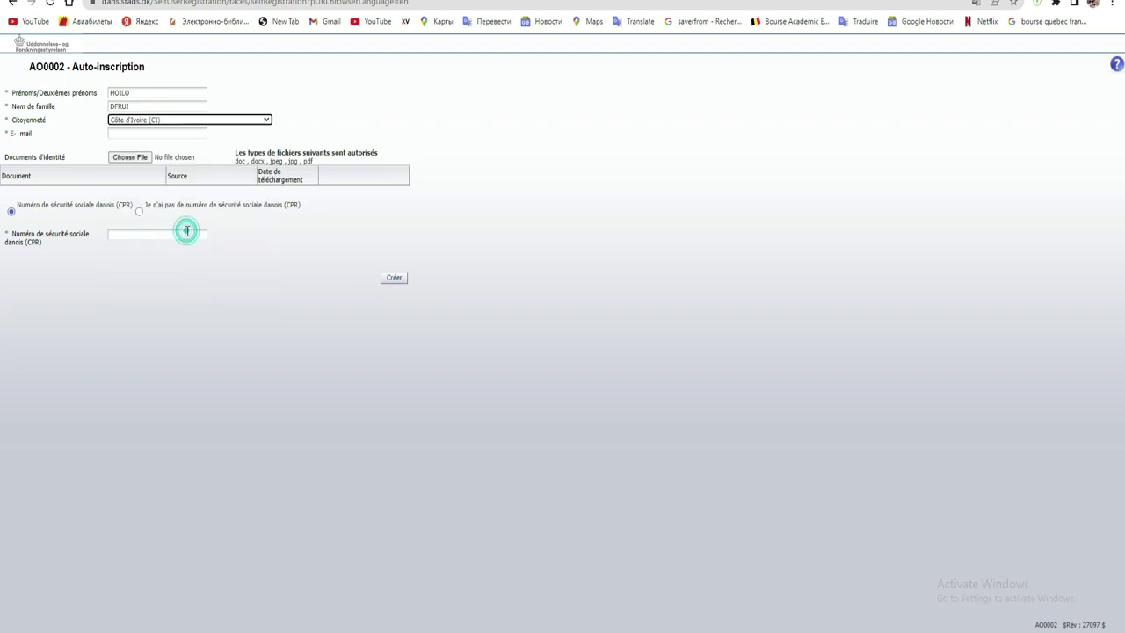
pyautogui.click(140, 134)
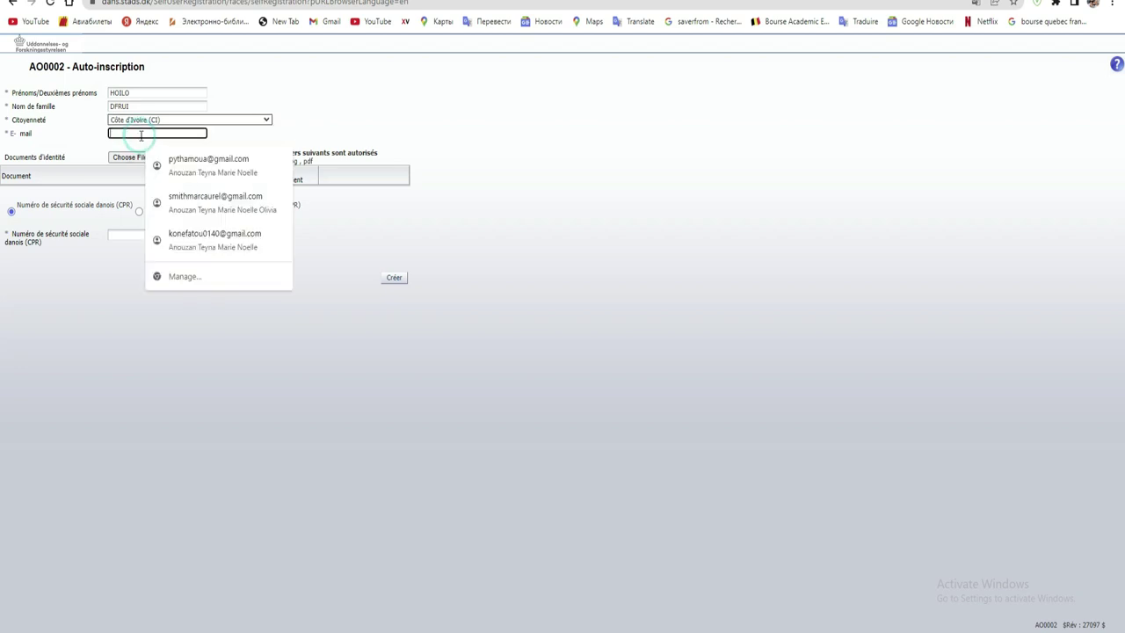
pyautogui.write('MON')
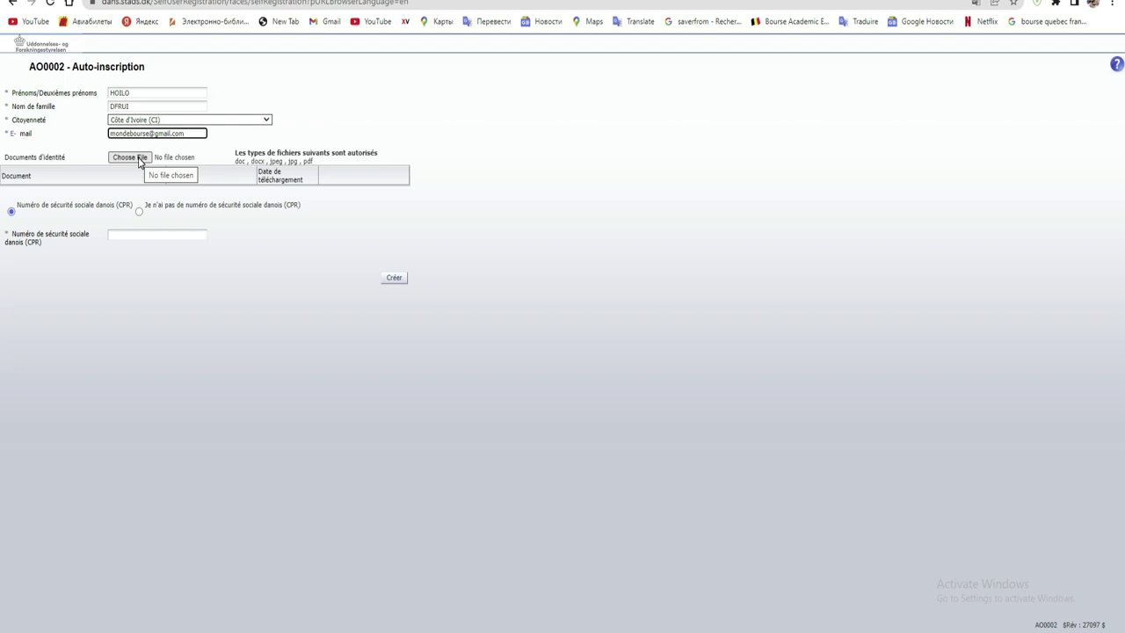
# Upload the Motivation letter PDF as identity documentation and select the option for having no Danish social security number (CPR).
pyautogui.click(138, 161)
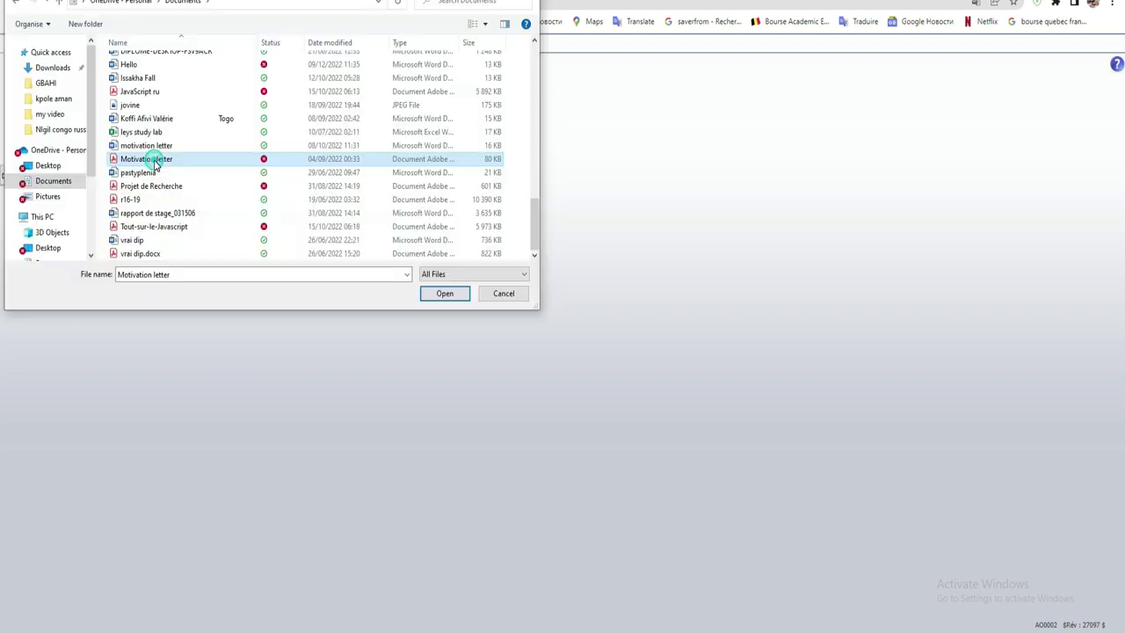
pyautogui.doubleClick(154, 157)
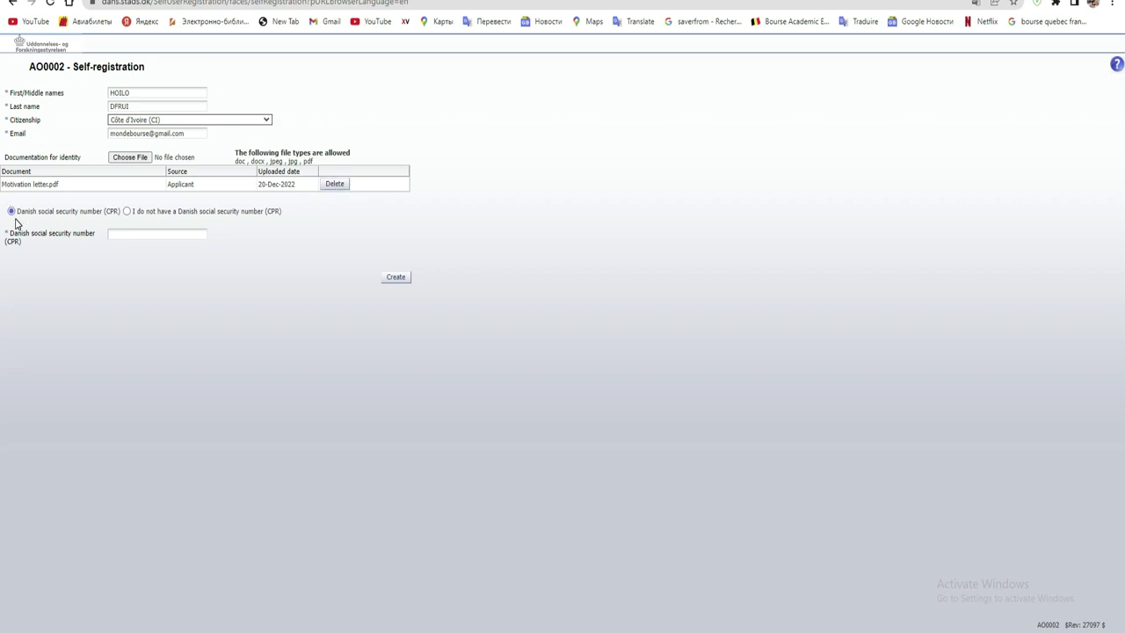
pyautogui.click(127, 212)
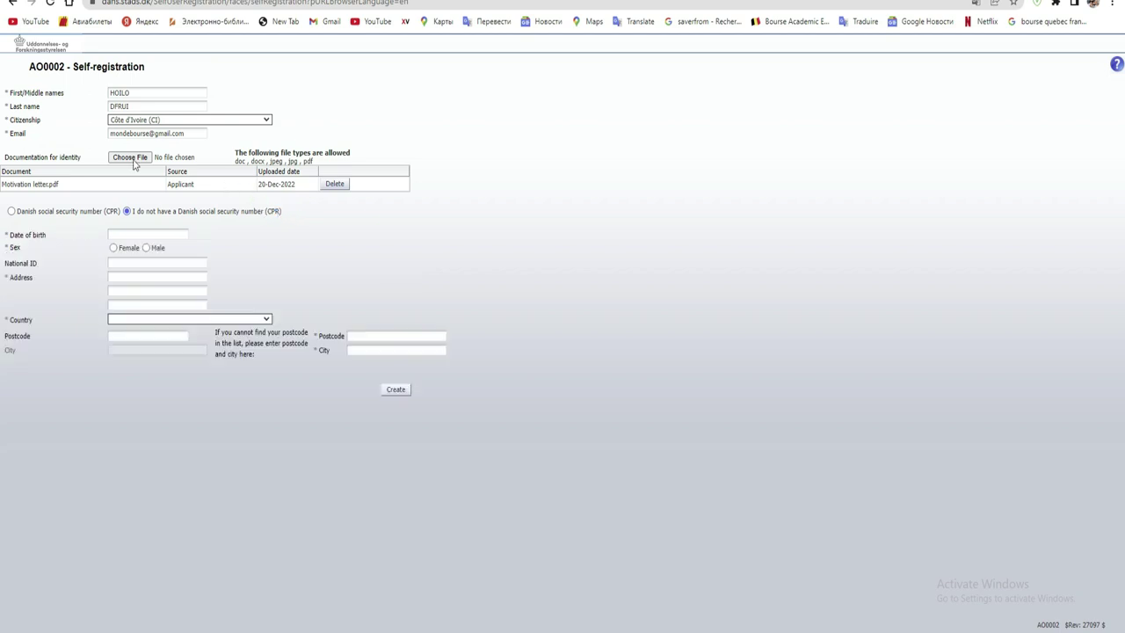
# Pick the applicant's date of birth from the calendar and set the sex to Male.
pyautogui.click(161, 234)
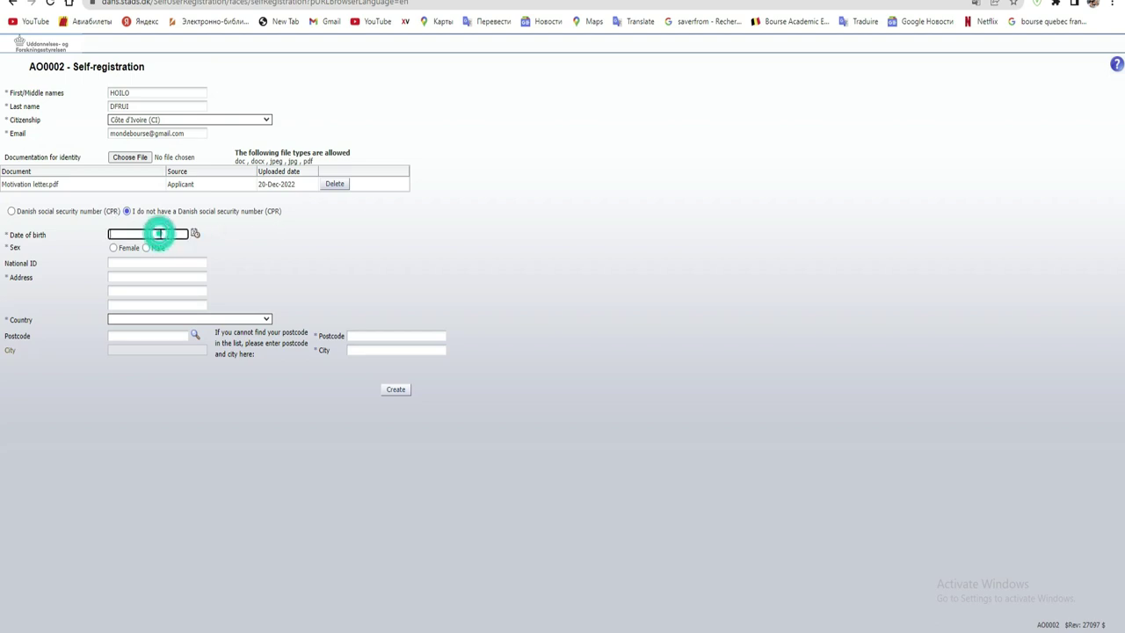
pyautogui.click(195, 235)
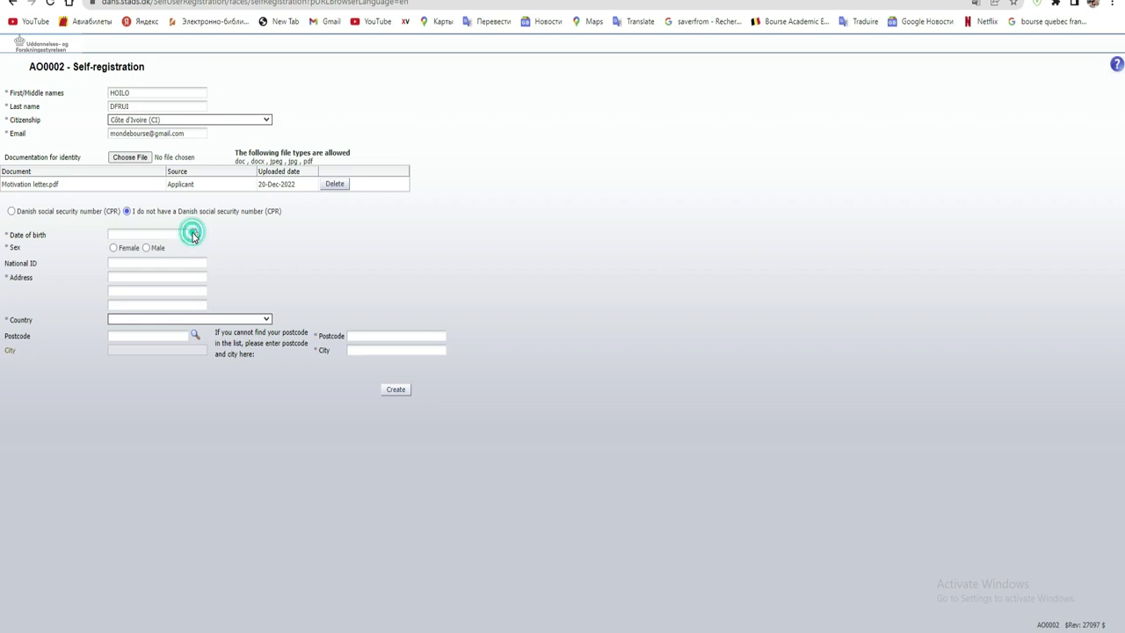
pyautogui.click(237, 253)
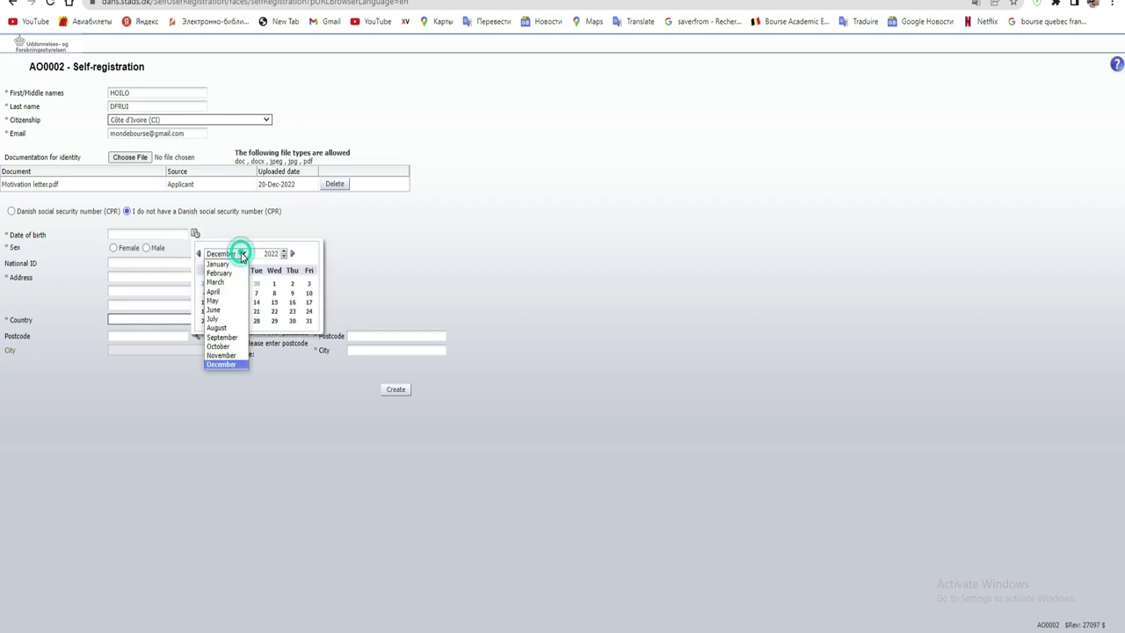
pyautogui.click(233, 281)
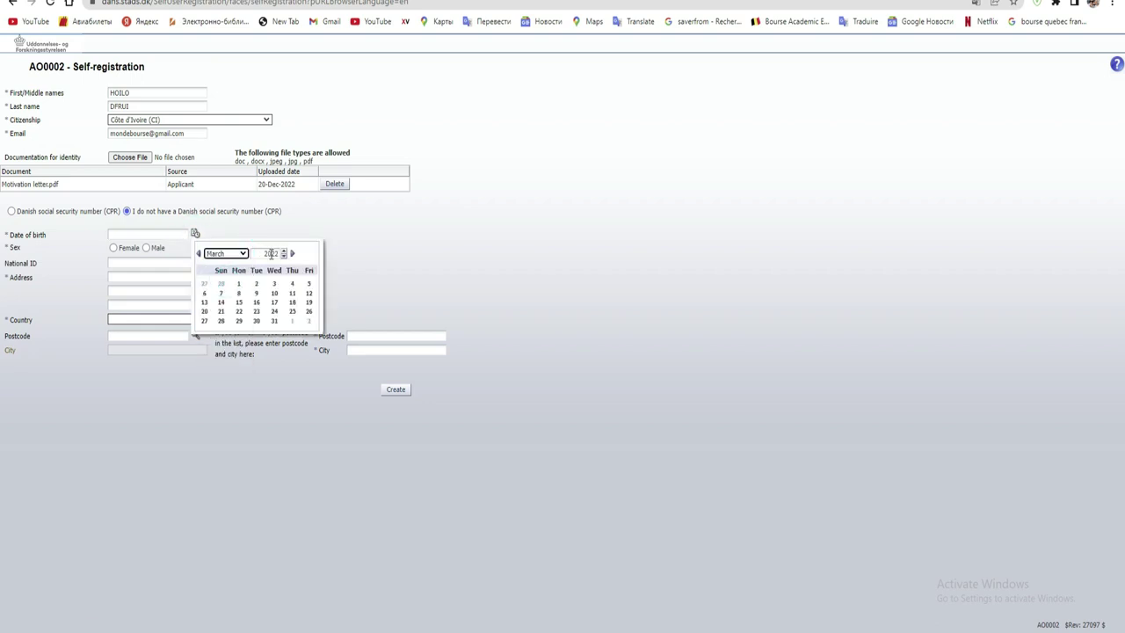
pyautogui.click(271, 253)
pyautogui.click(274, 253)
pyautogui.click(239, 285)
pyautogui.click(239, 295)
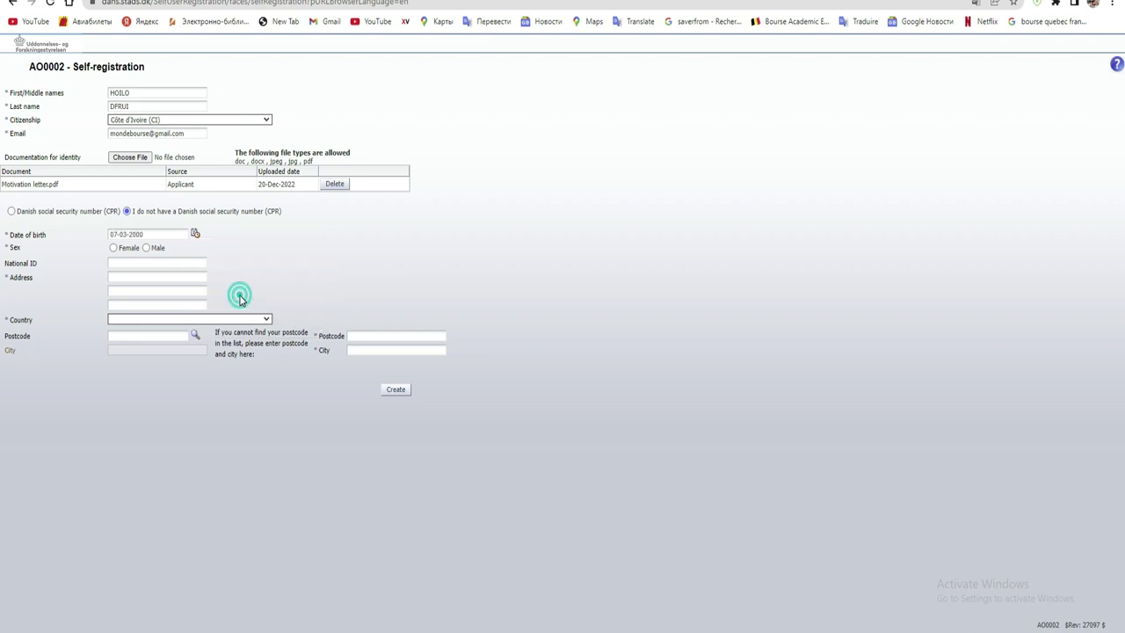
pyautogui.click(146, 249)
pyautogui.click(145, 264)
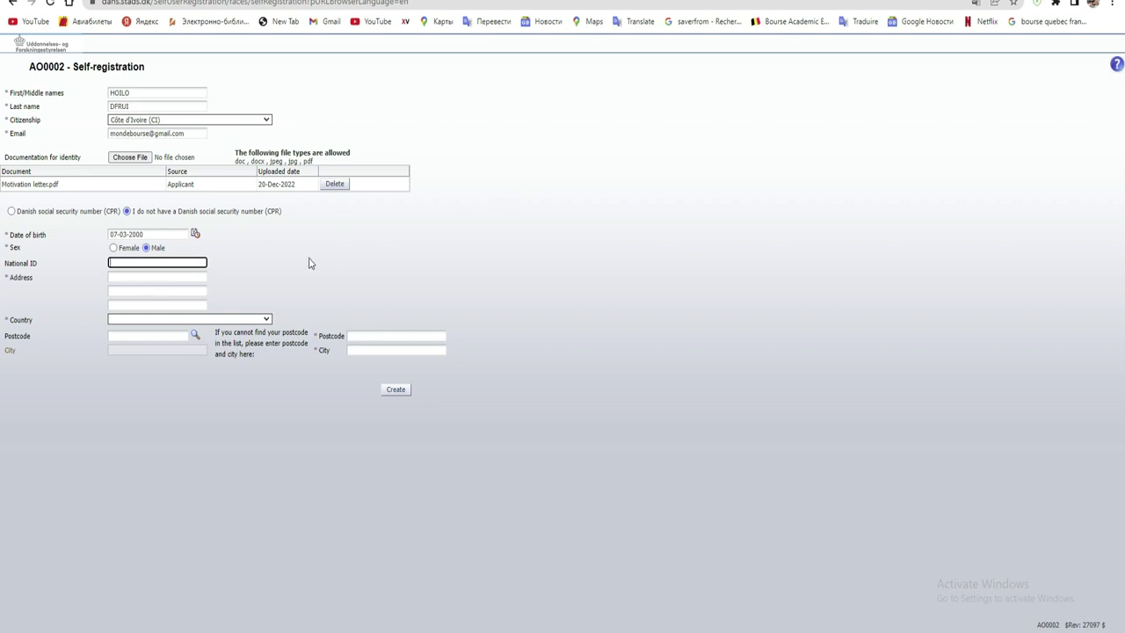
# Fill in the applicant's address on the first address line.
pyautogui.click(150, 277)
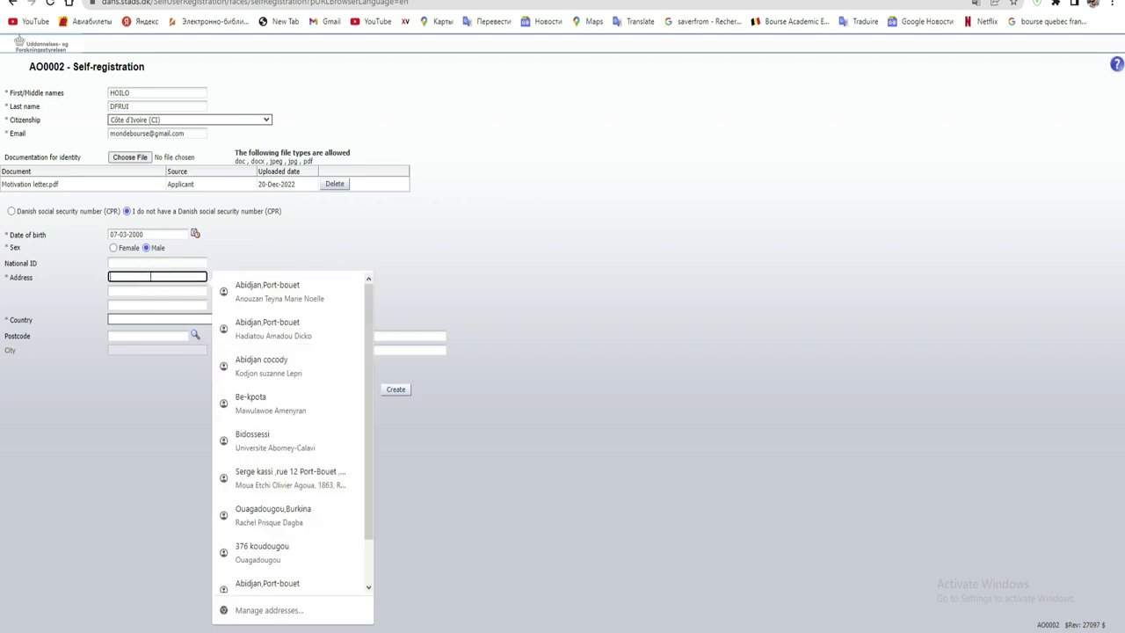
pyautogui.write('ab')
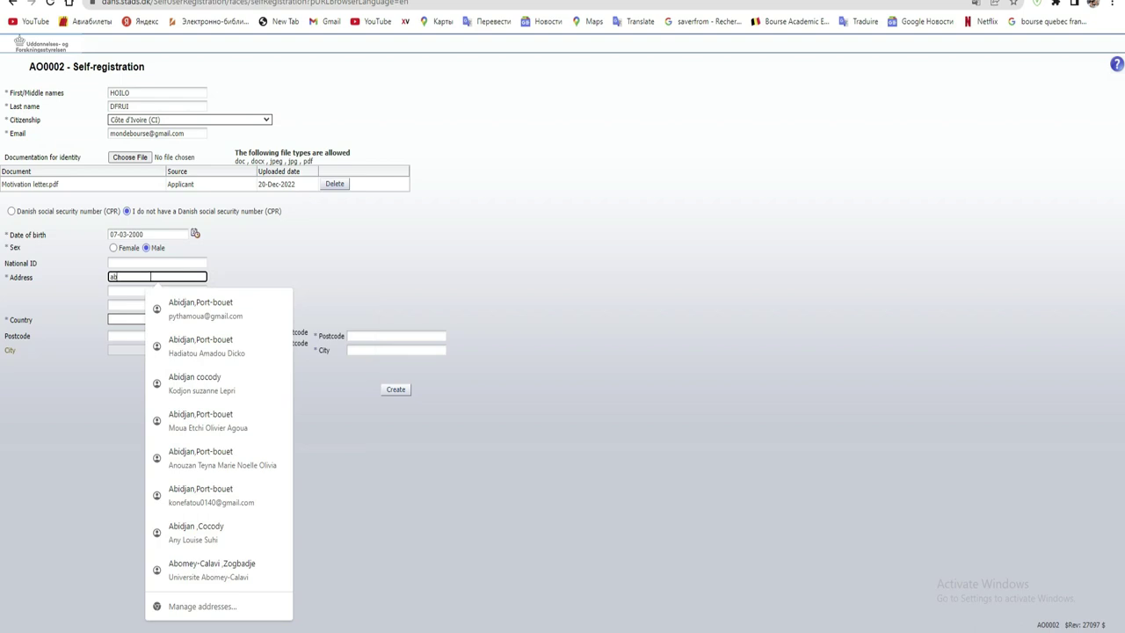
pyautogui.write('idja')
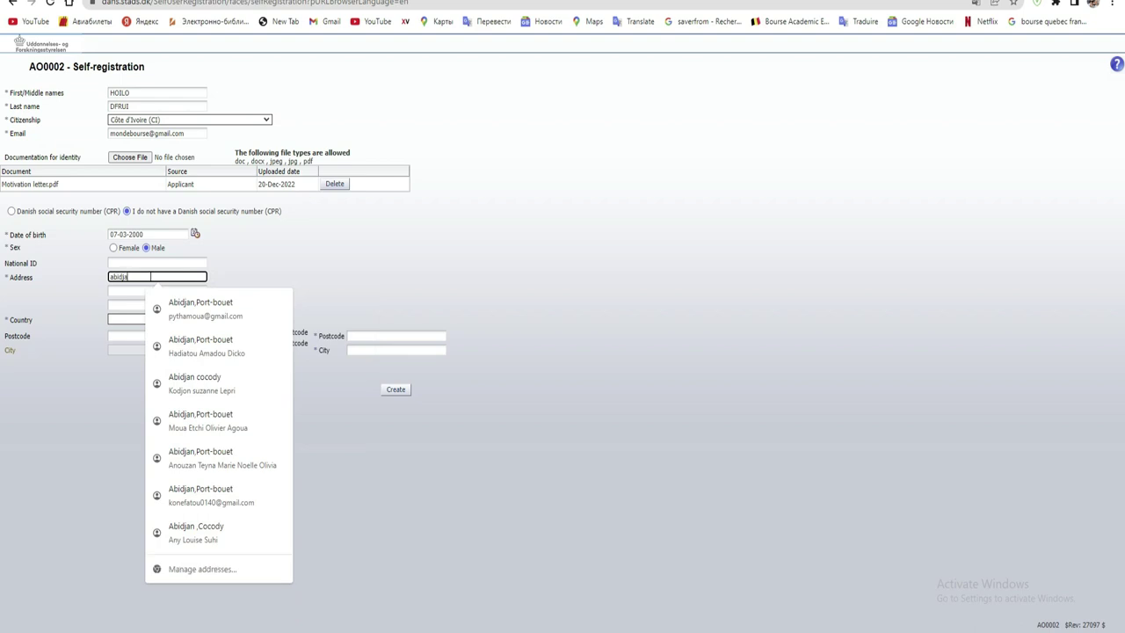
pyautogui.write('n ,coco')
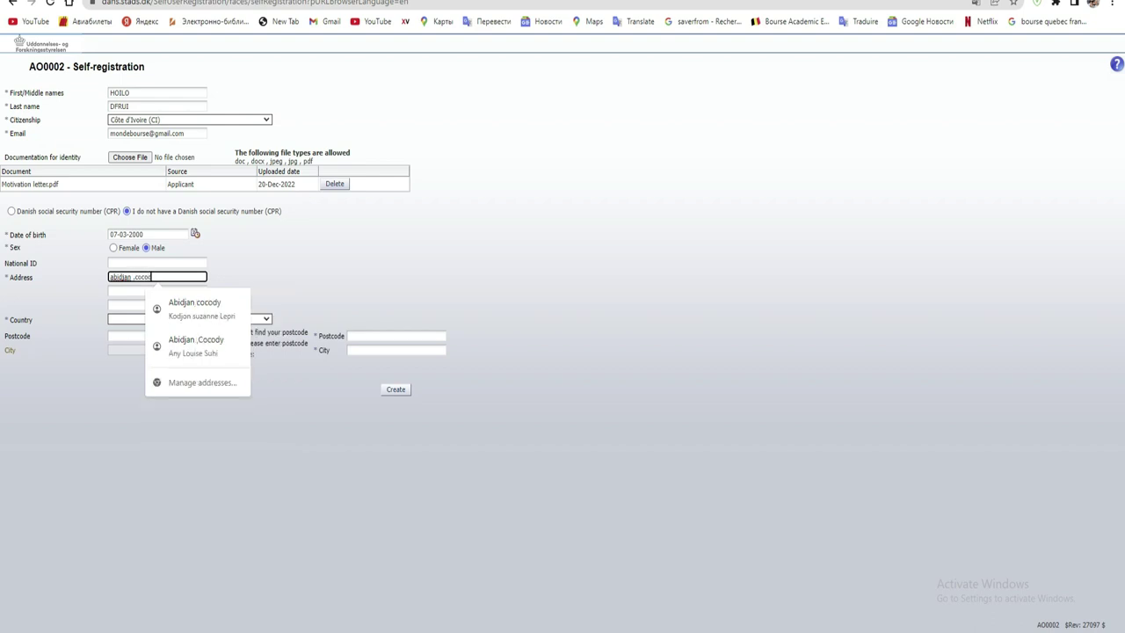
pyautogui.write('dy')
# Set the country of residence to Côte d'Ivoire (CI), leaving the extra address lines empty.
pyautogui.click(115, 304)
pyautogui.click(113, 320)
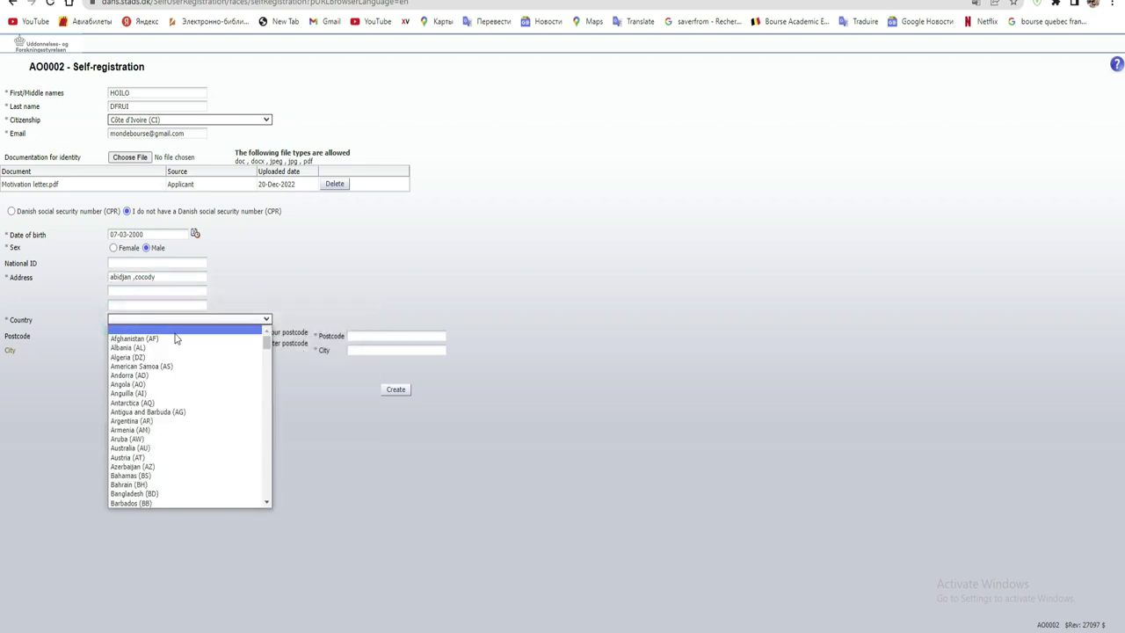
pyautogui.moveTo(270, 343); pyautogui.dragTo(255, 372)
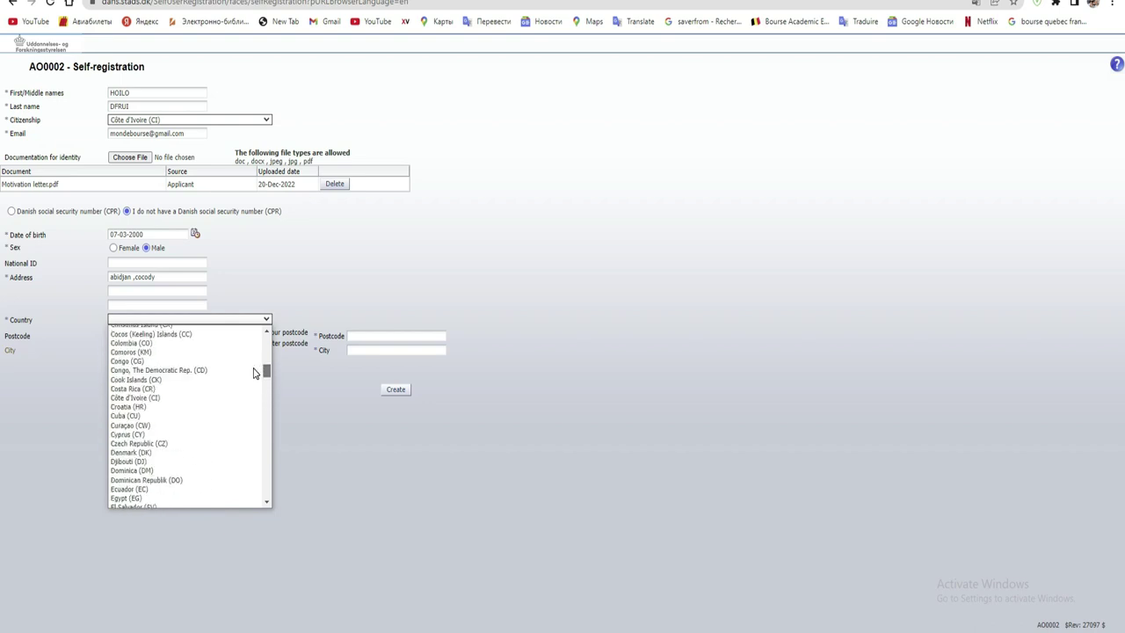
pyautogui.click(206, 399)
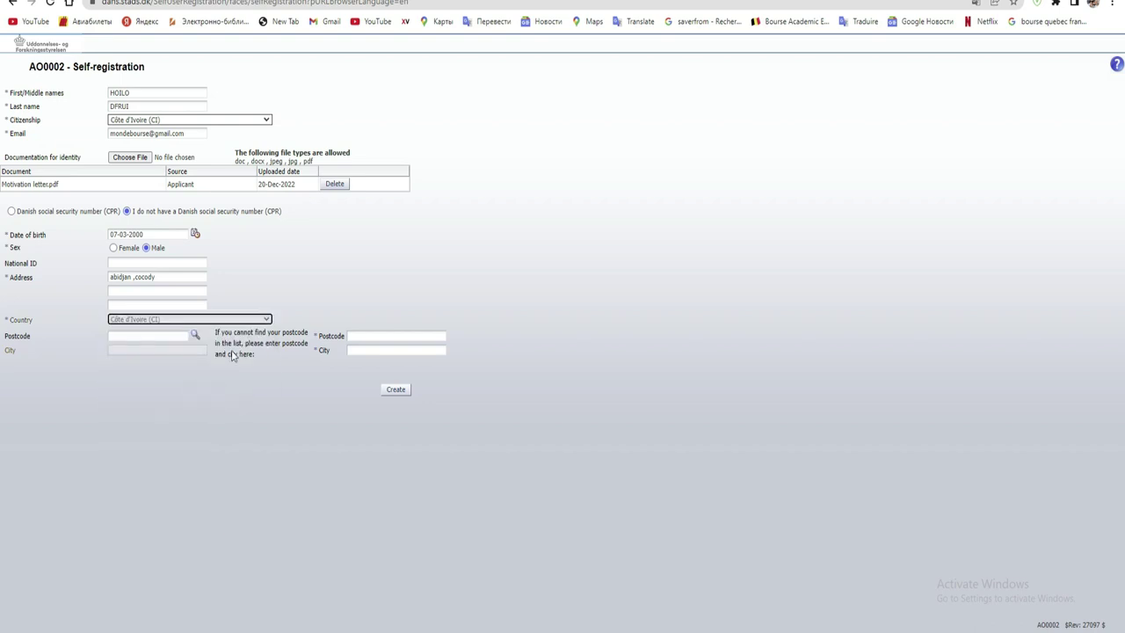
pyautogui.click(157, 340)
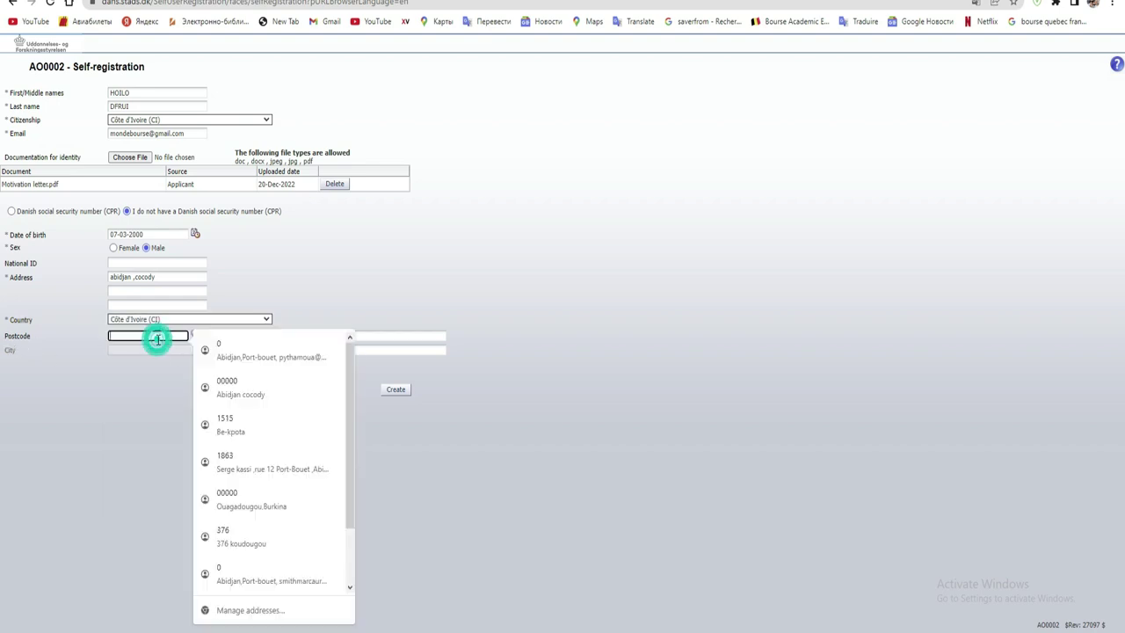
pyautogui.write('0000')
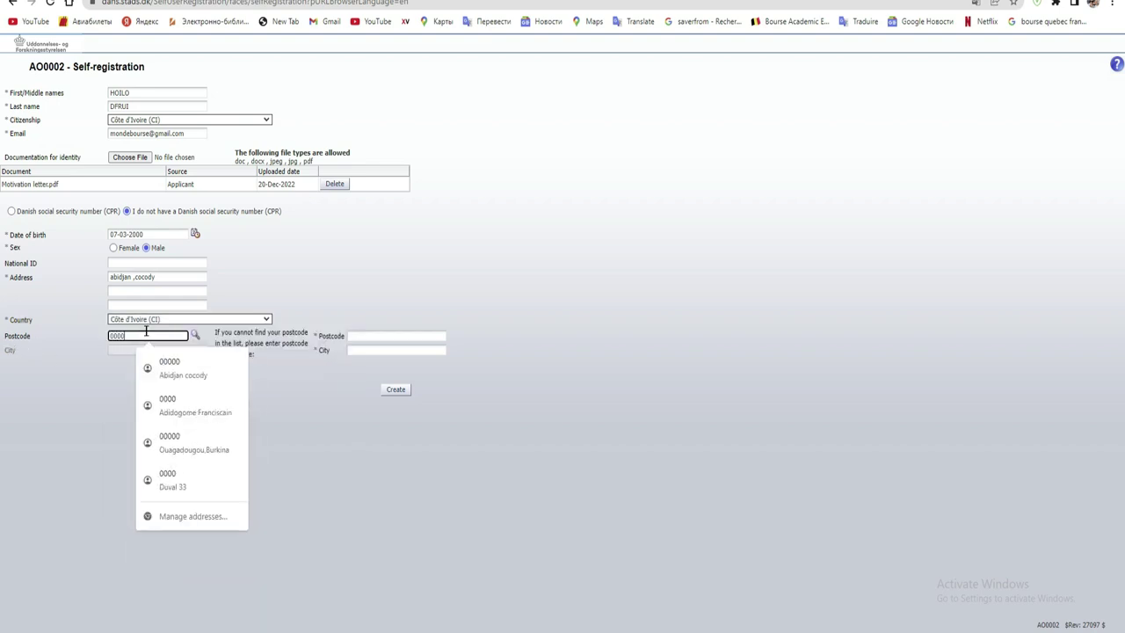
pyautogui.click(77, 396)
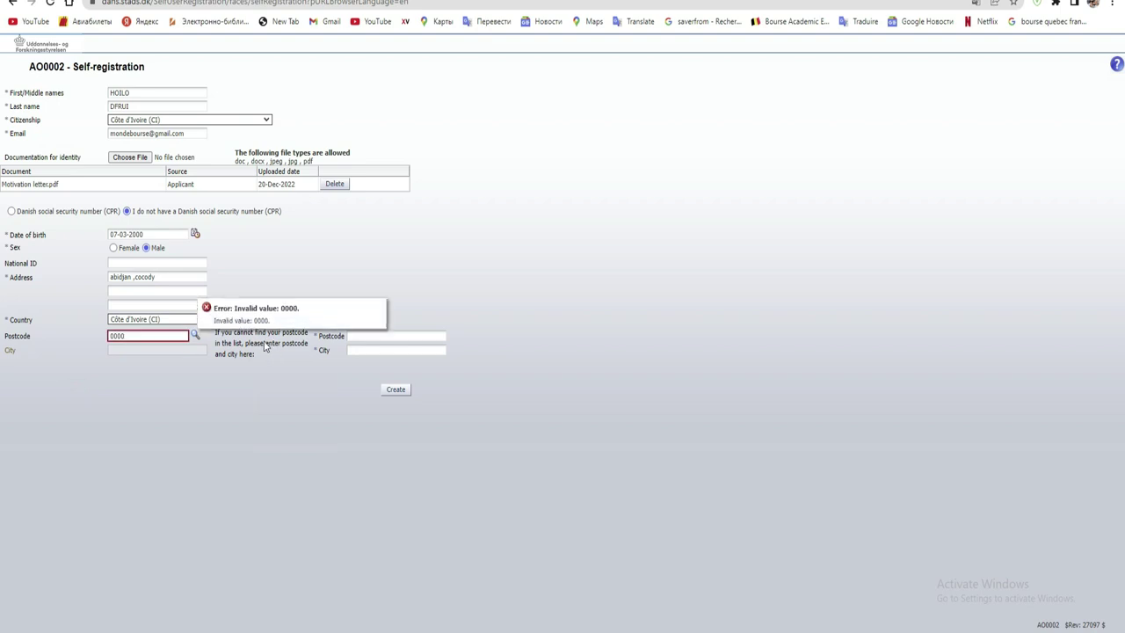
pyautogui.doubleClick(152, 336)
pyautogui.press('BackSpace')
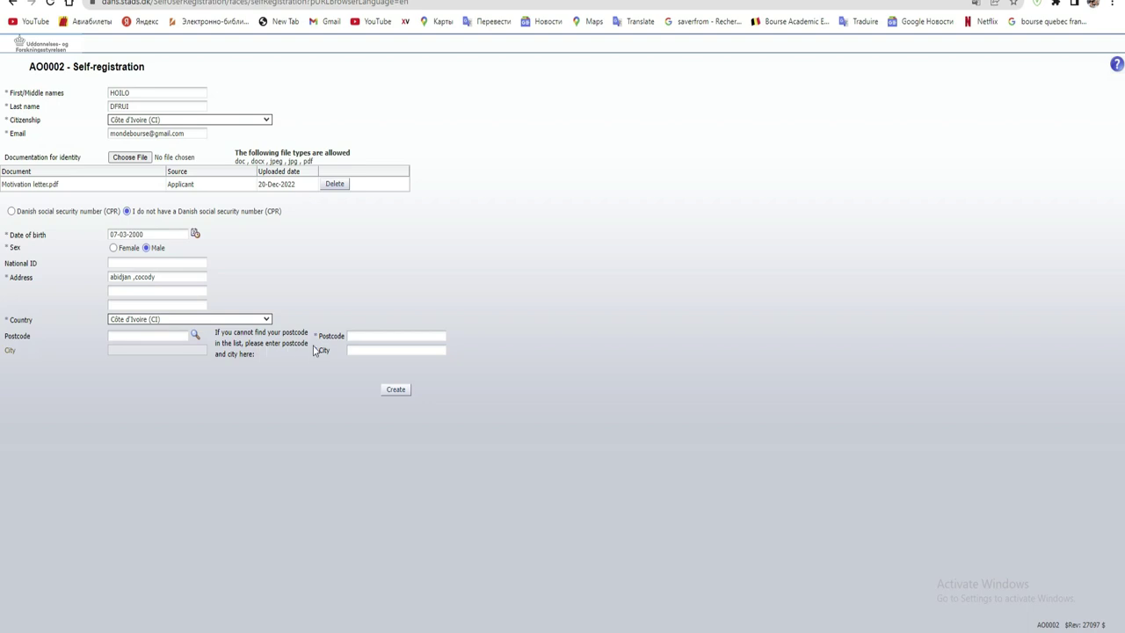
# Fill in the applicant's postcode and city in the manual-entry fields meant for postcodes missing from the list.
pyautogui.click(366, 336)
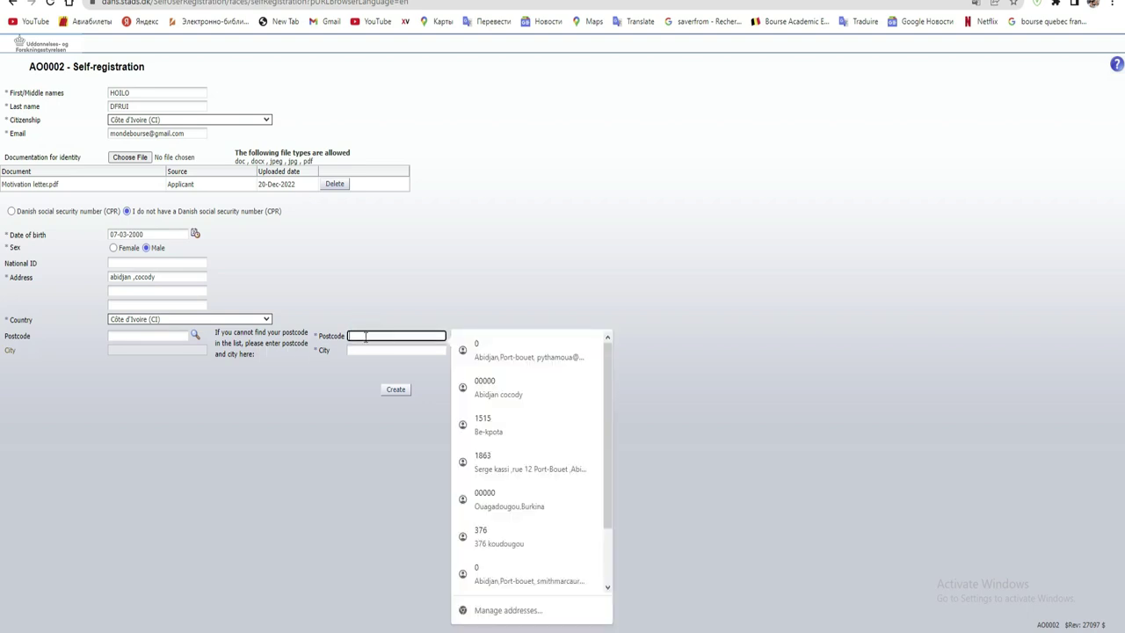
pyautogui.write('000')
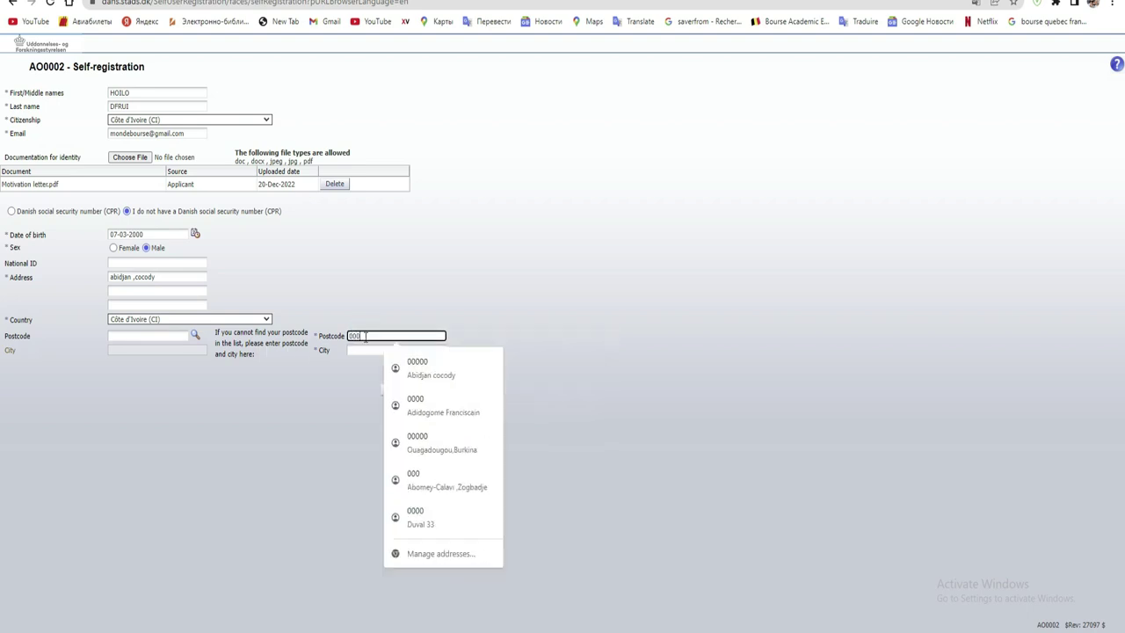
pyautogui.click(342, 421)
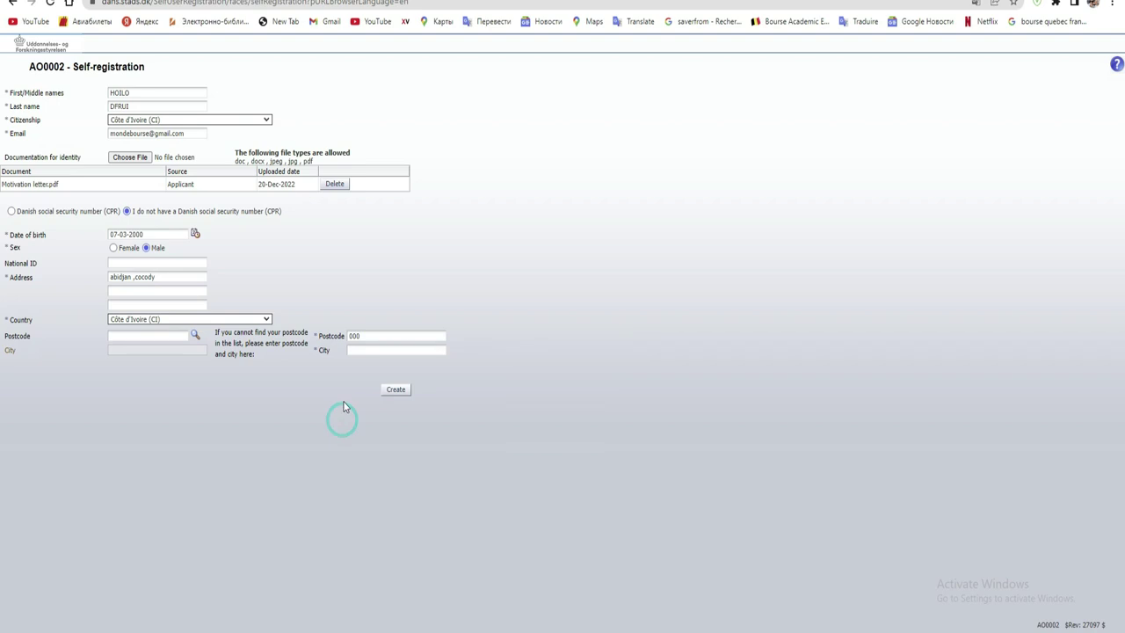
pyautogui.click(378, 352)
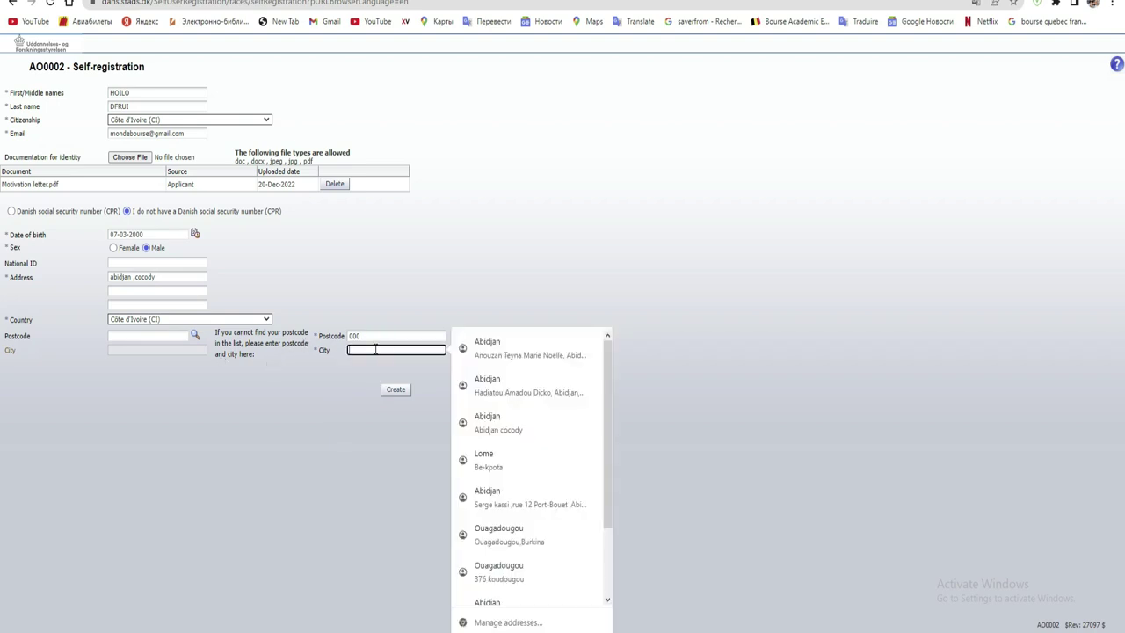
pyautogui.write('Abidjan')
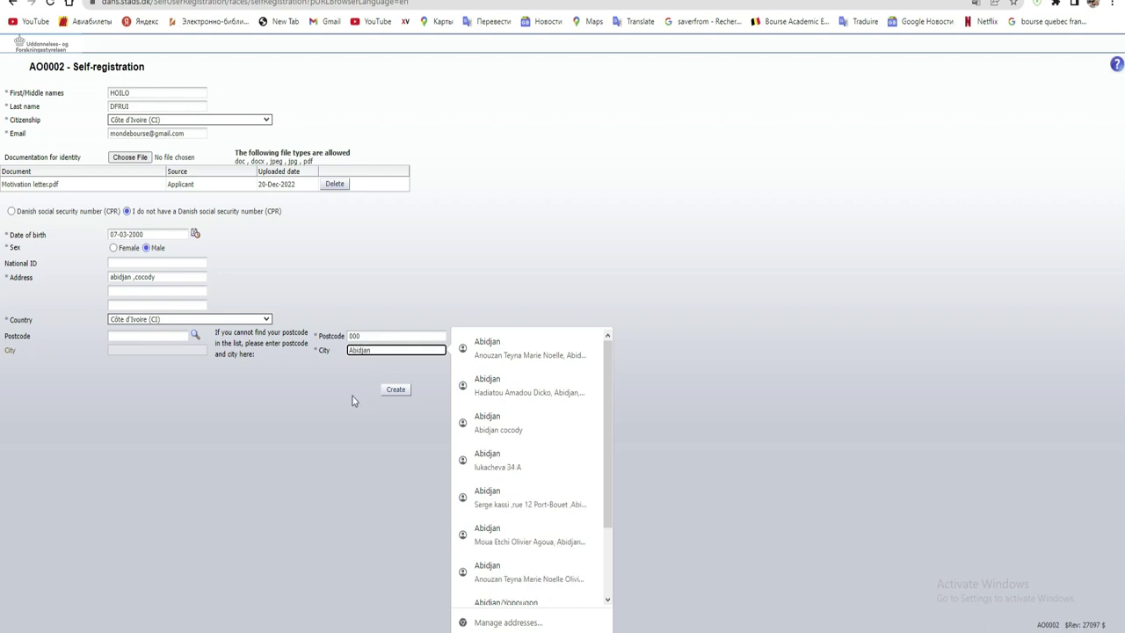
pyautogui.press('Return')
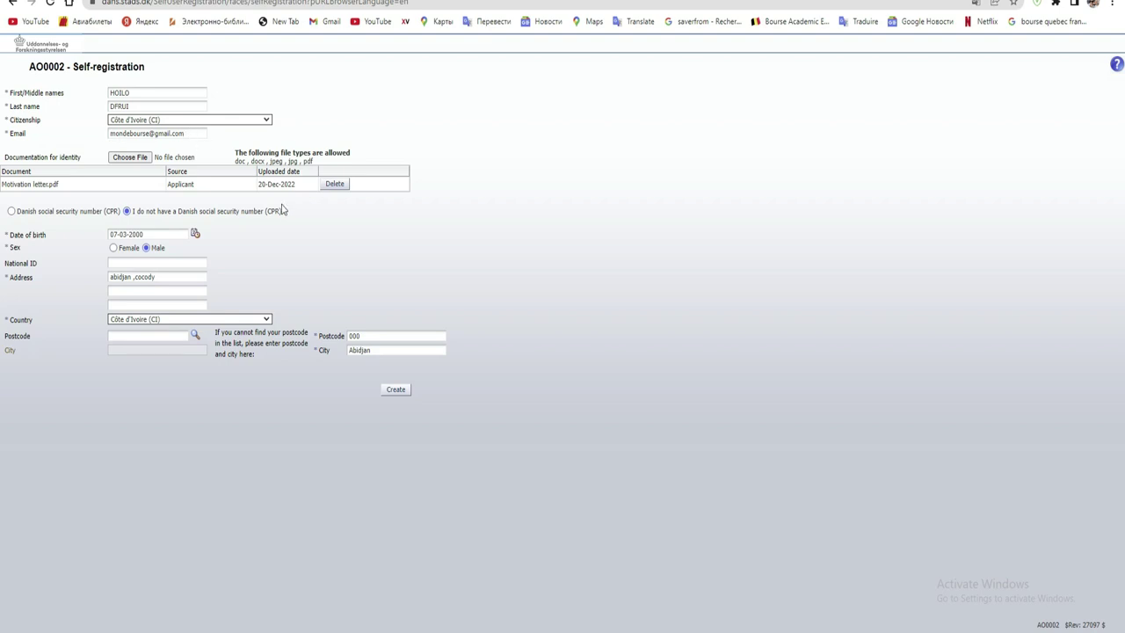
# Create the user account from the completed self-registration form and acknowledge the activation link notice.
pyautogui.click(401, 391)
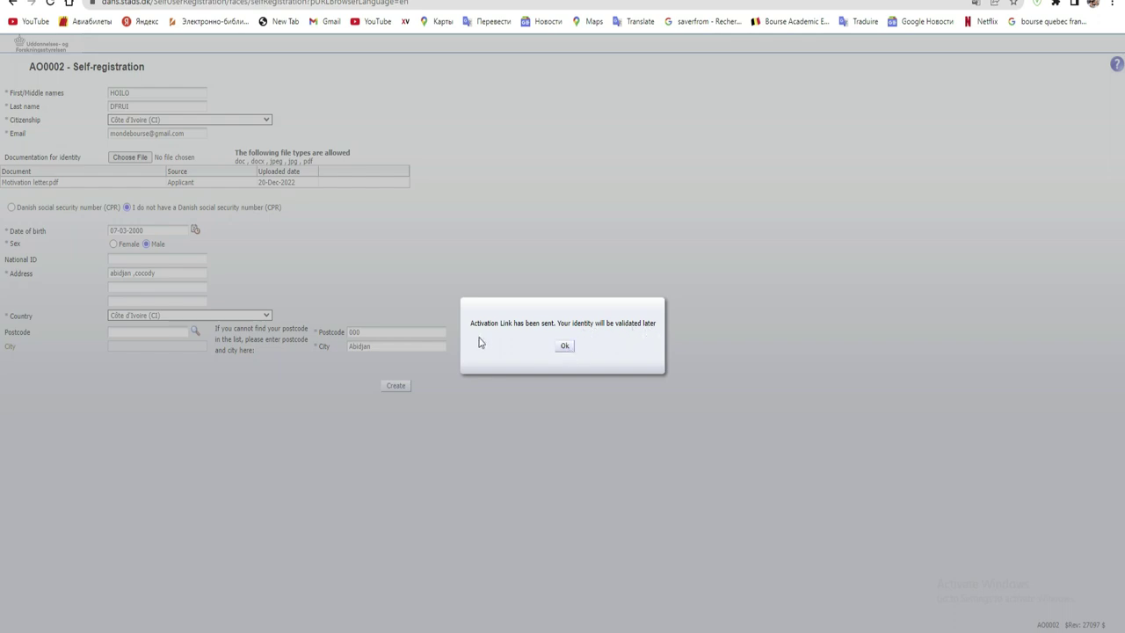
pyautogui.click(571, 348)
pyautogui.click(556, 350)
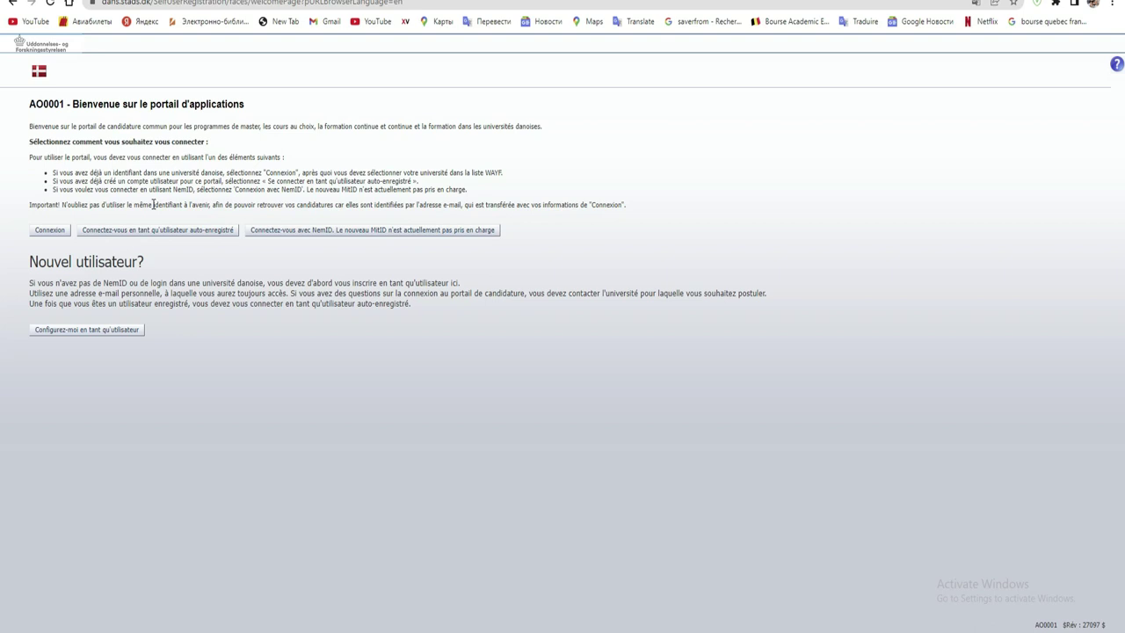
# Open the university login option from the portal's welcome page, look through the WAYF login providers, and go back.
pyautogui.click(52, 233)
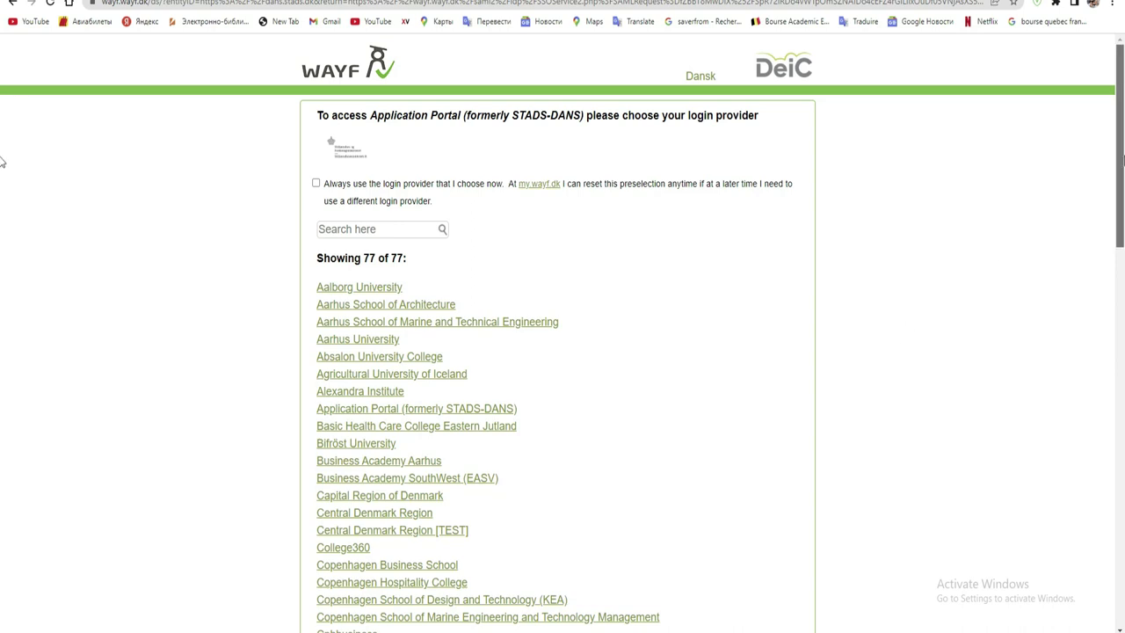
pyautogui.scroll(-4, 2, 161)
pyautogui.scroll(4, 1, 154)
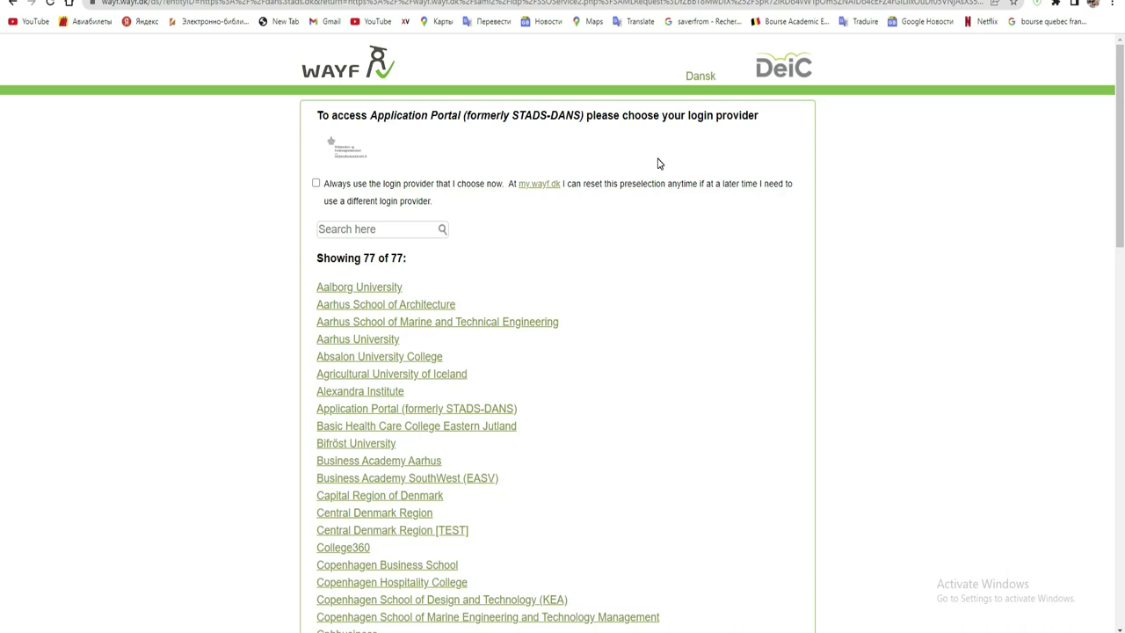
pyautogui.moveTo(1123, 144); pyautogui.dragTo(1122, 169)
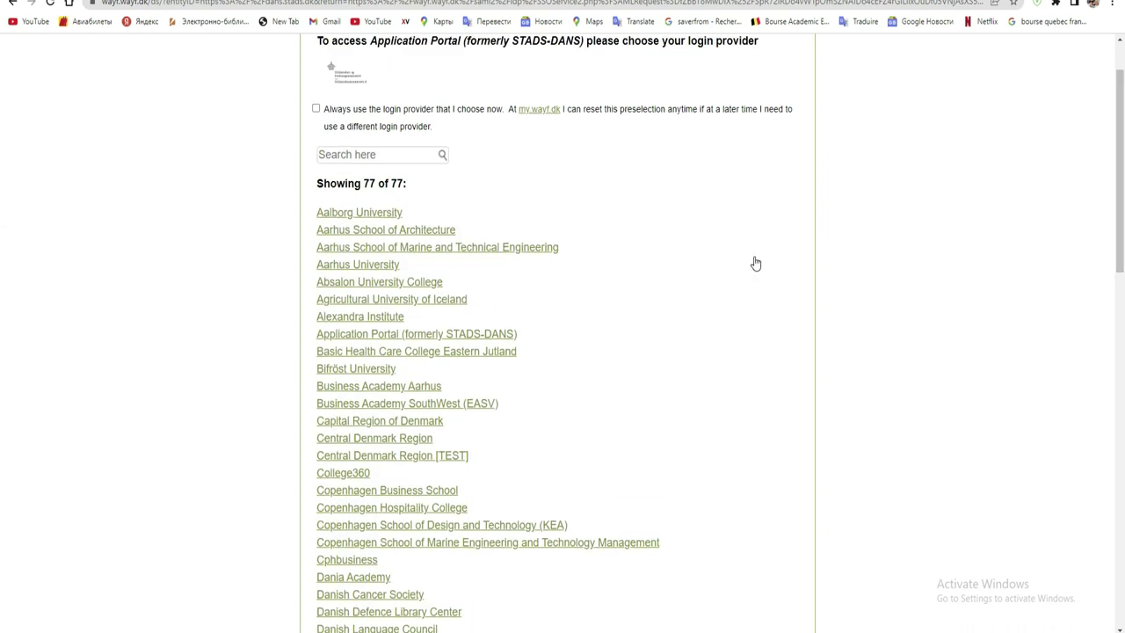
pyautogui.click(14, 5)
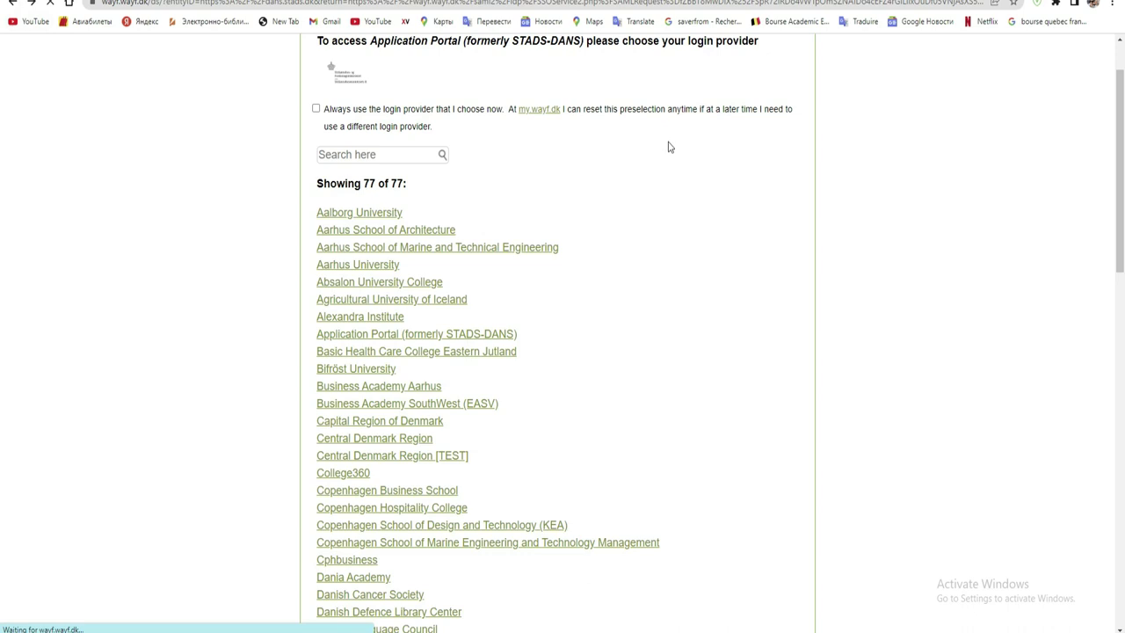